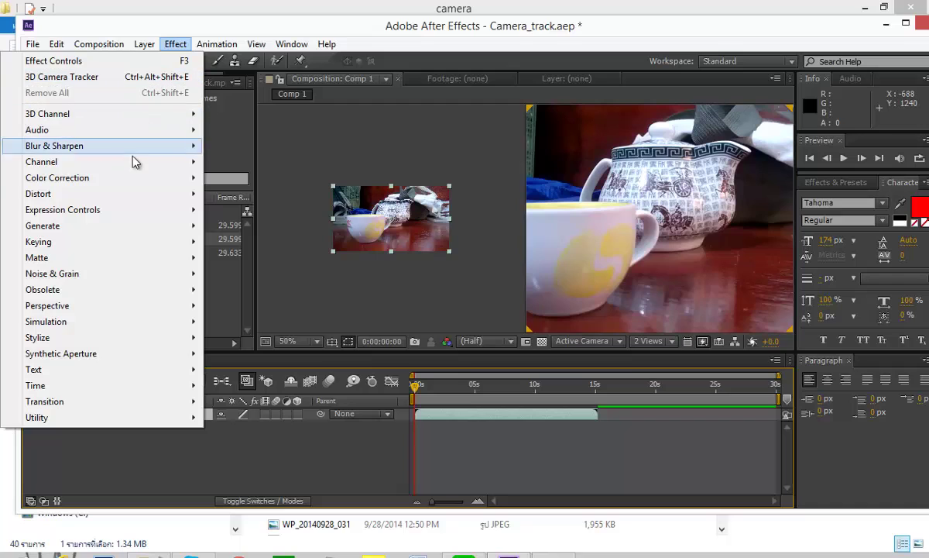
Apply the 3D Camera Tracker effect to the Camera Track.mp4 layer and move to 0:00:04:24 to inspect the track points.
mouse_move(140, 321)
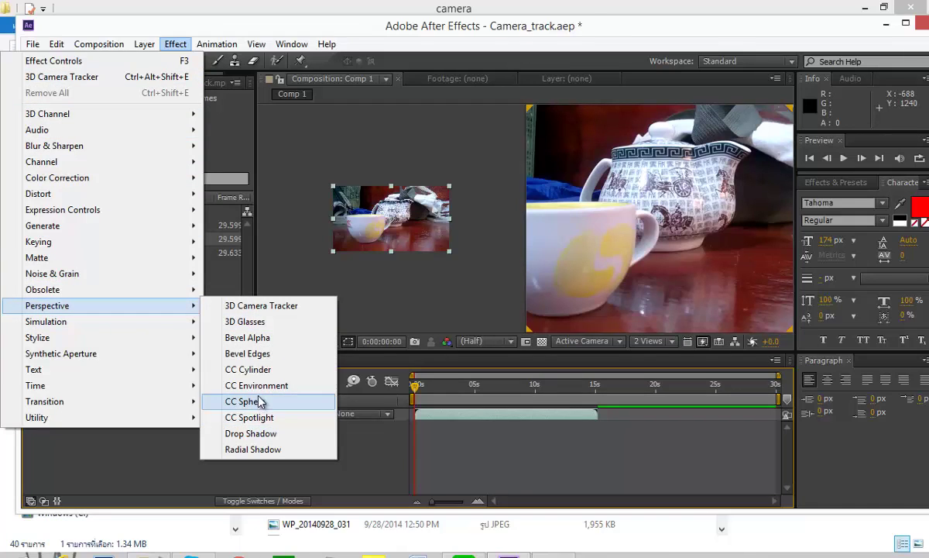
click(264, 306)
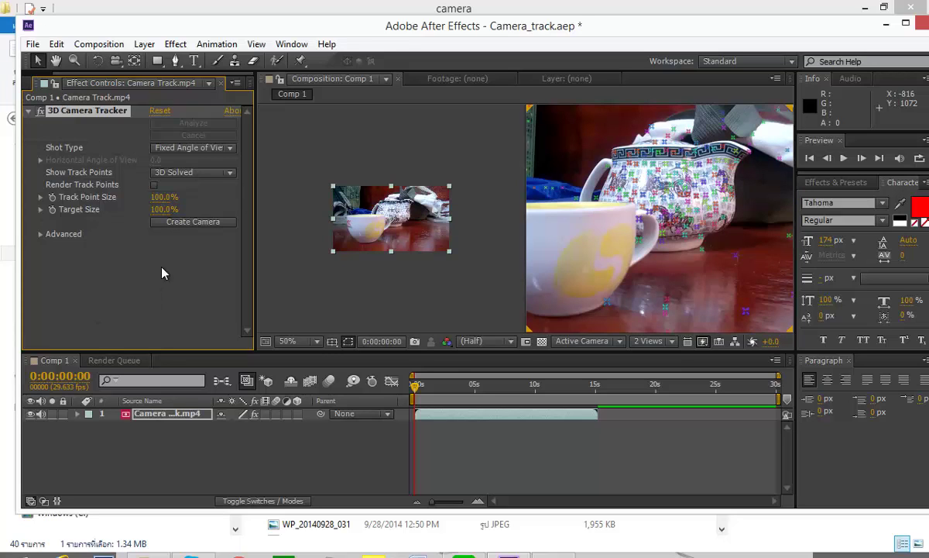
drag(416, 385, 473, 406)
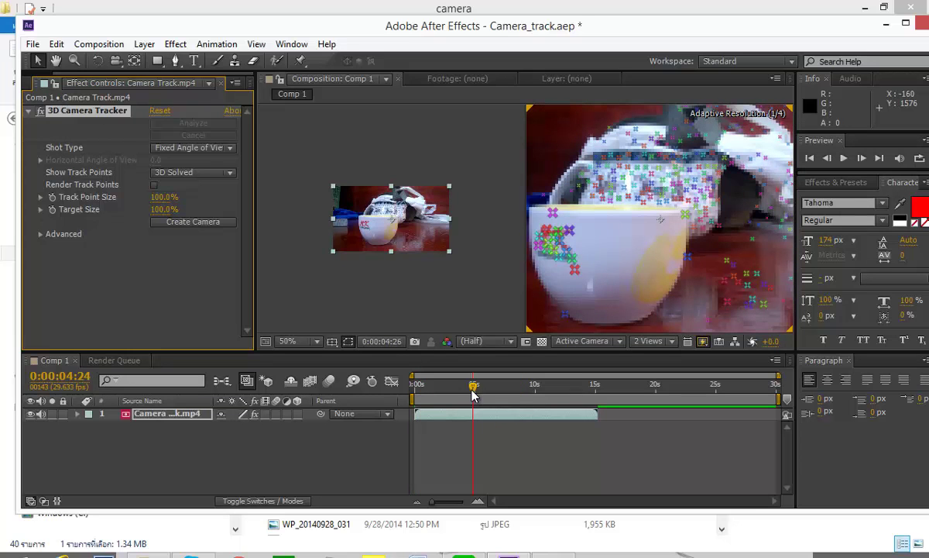
Switch the composition viewer to 1 View and reselect the 3D Camera Tracker effect to display its track points.
click(647, 340)
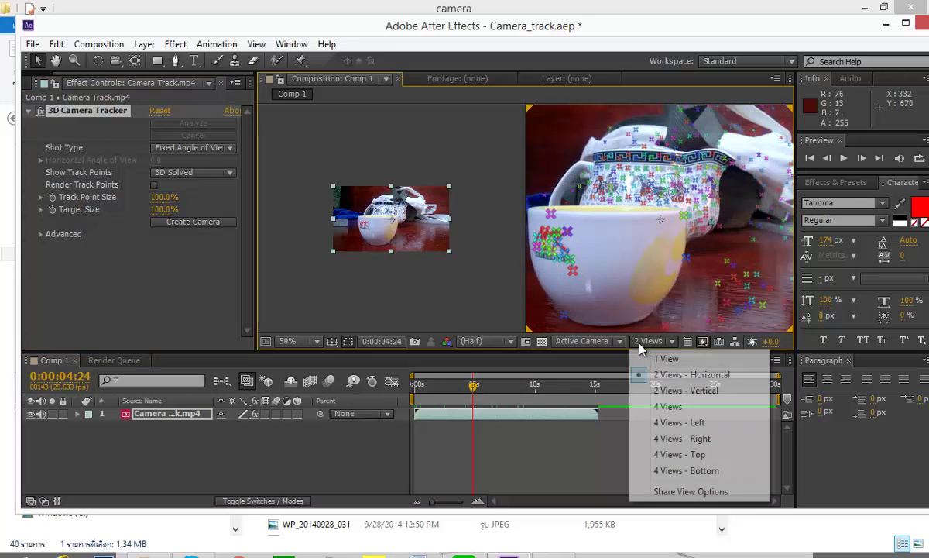
click(666, 359)
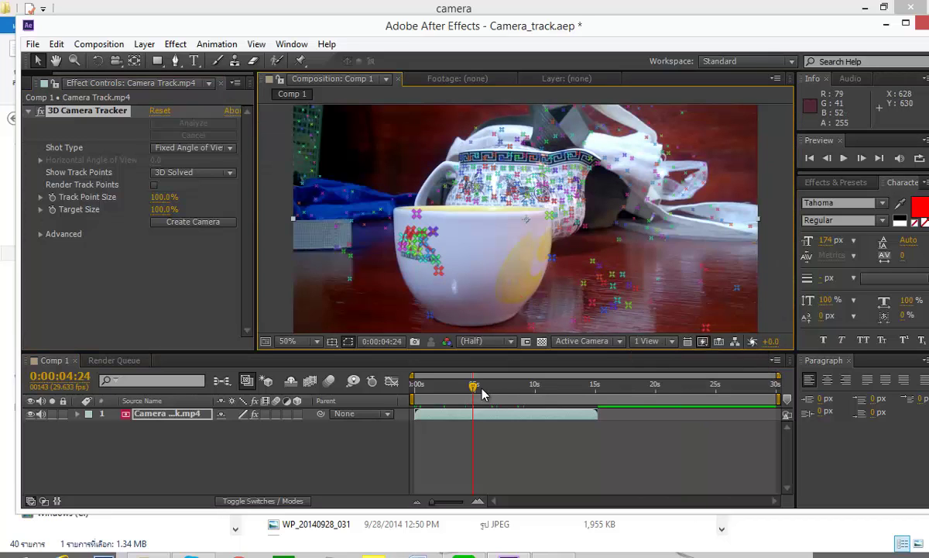
drag(473, 385, 505, 387)
click(208, 299)
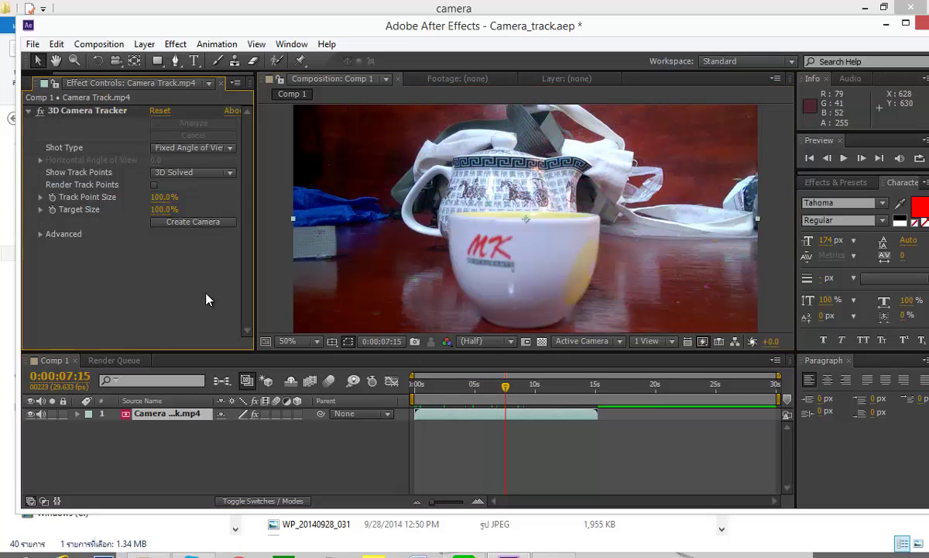
click(75, 110)
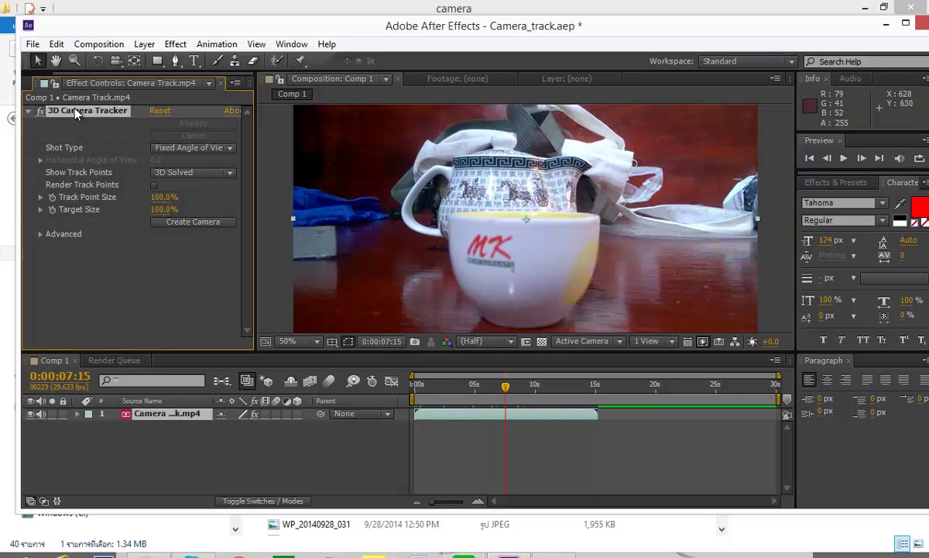
Try selecting the track points on the tabletop beside the cup at 0:00:05:03.
drag(505, 386, 476, 388)
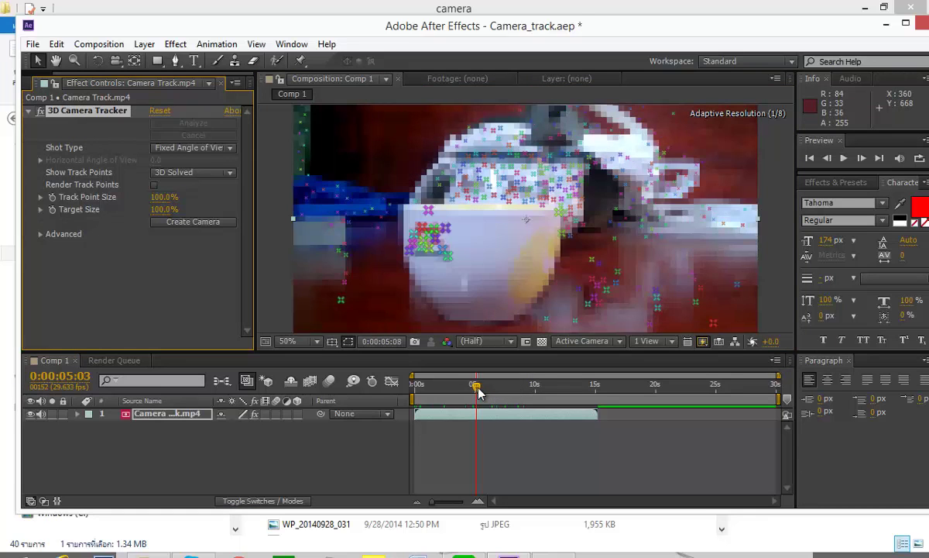
mouse_move(574, 292)
mouse_down()
mouse_move(603, 312)
mouse_move(690, 312)
mouse_move(683, 277)
mouse_move(625, 272)
mouse_move(587, 303)
mouse_up()
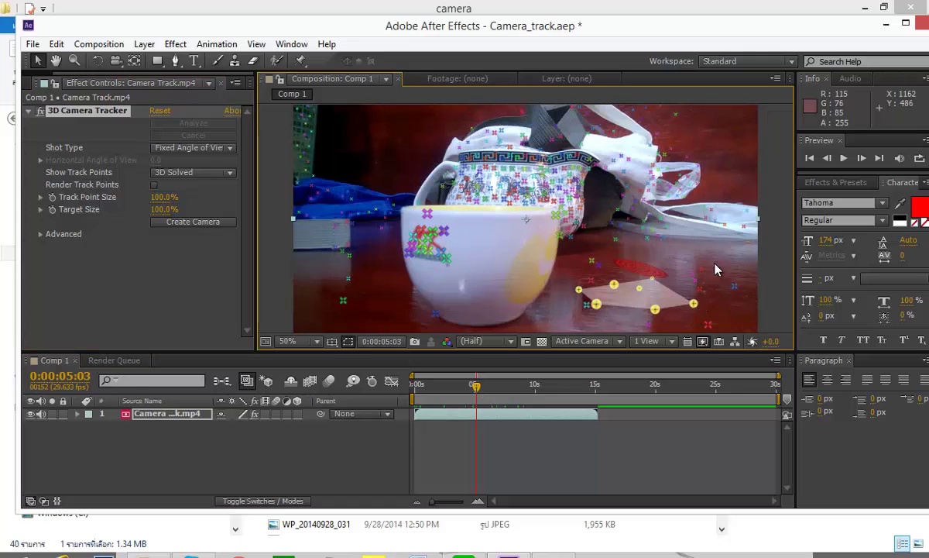
mouse_move(706, 262)
mouse_down()
mouse_move(594, 278)
mouse_move(587, 315)
mouse_move(650, 342)
mouse_move(714, 317)
mouse_move(707, 286)
mouse_up()
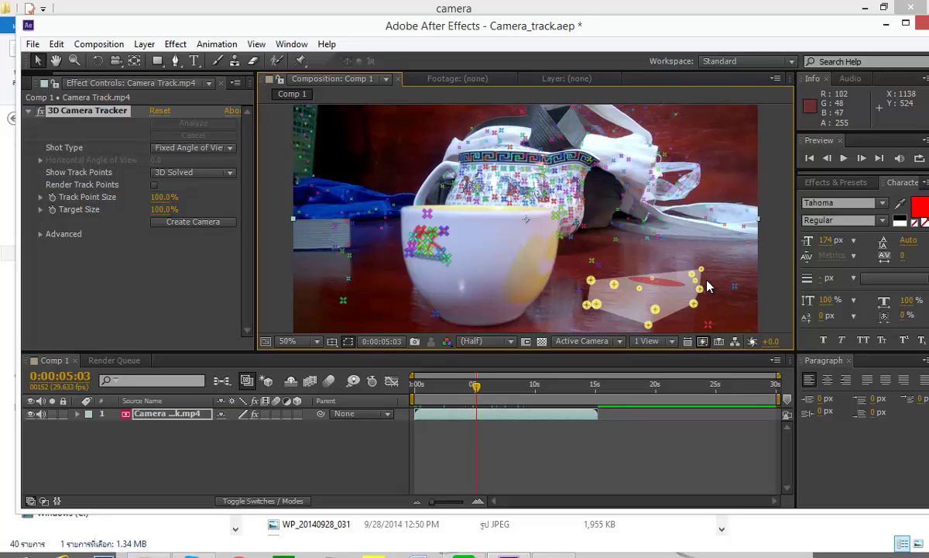
At 0:00:03:16, select the cluster of tabletop track points beside the cup and create a shadow catcher, camera and light from them.
drag(480, 393, 457, 387)
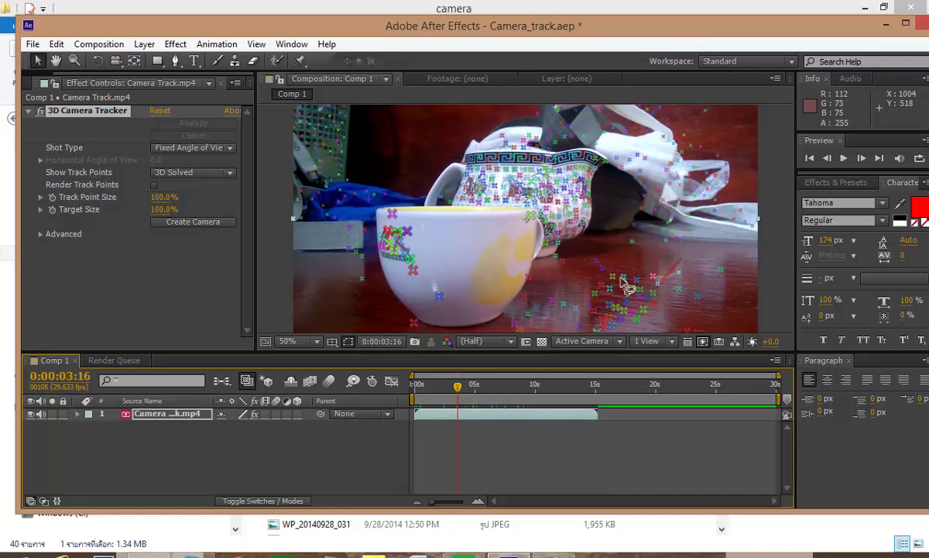
mouse_move(624, 287)
mouse_down()
mouse_move(596, 315)
mouse_move(623, 306)
mouse_move(634, 313)
mouse_up()
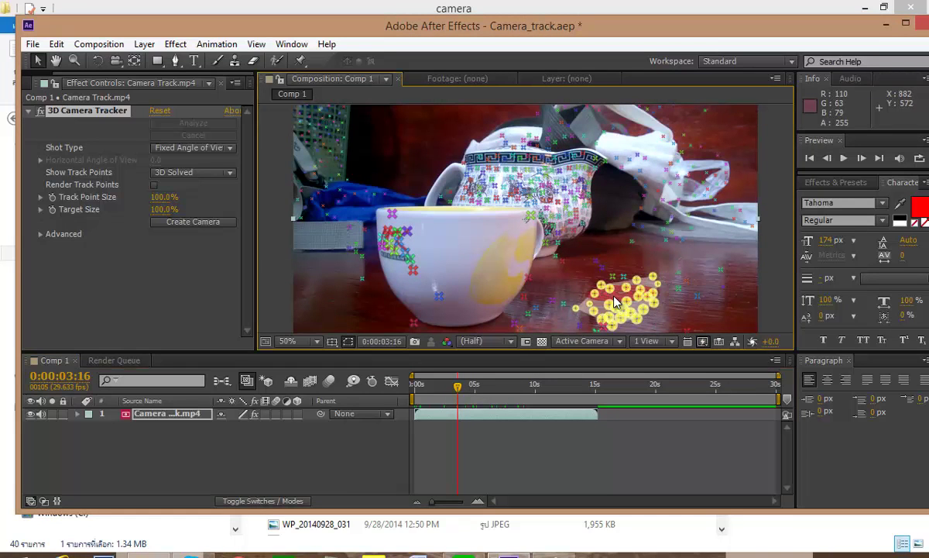
right_click(618, 301)
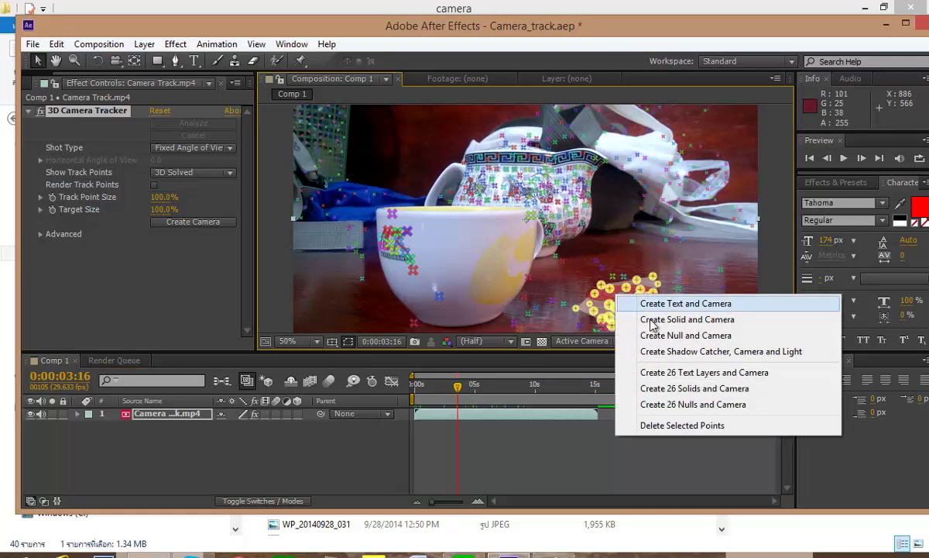
click(687, 353)
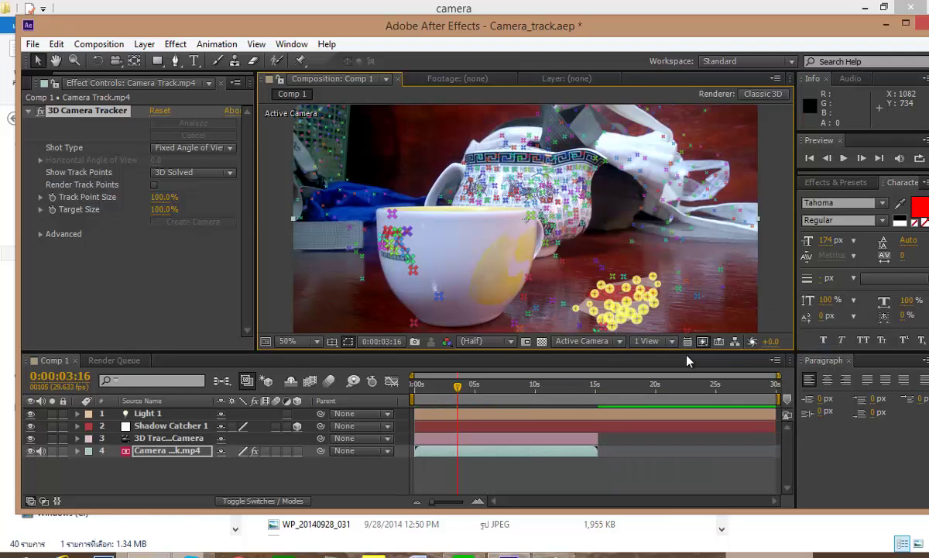
Add building.png from the project to Comp 1 as the topmost layer.
click(40, 82)
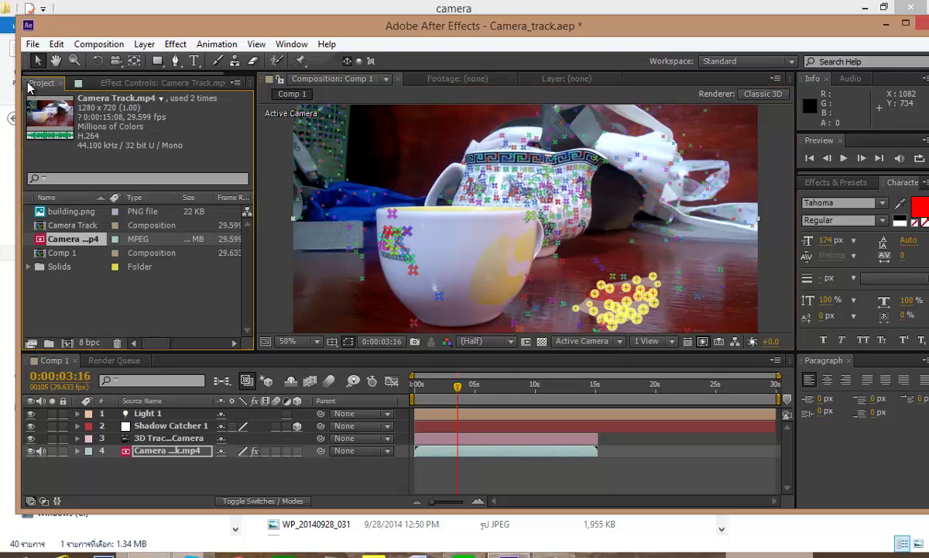
click(66, 210)
drag(66, 210, 128, 416)
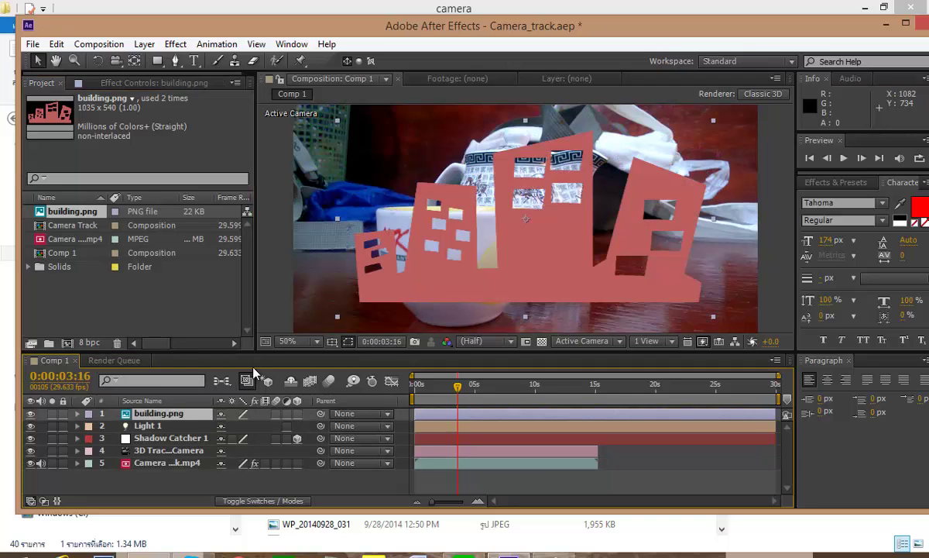
Reveal and select the Position property of the Shadow Catcher 1 layer.
click(146, 440)
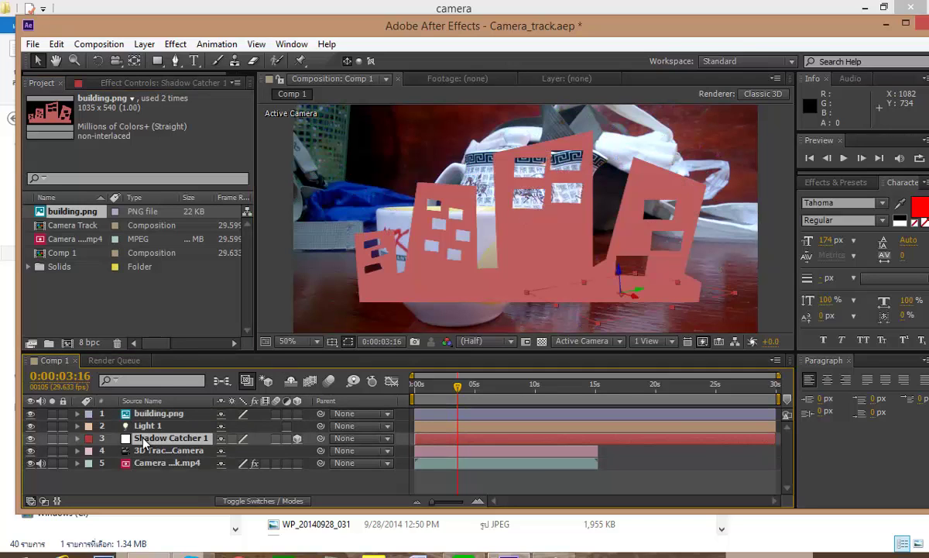
key(p)
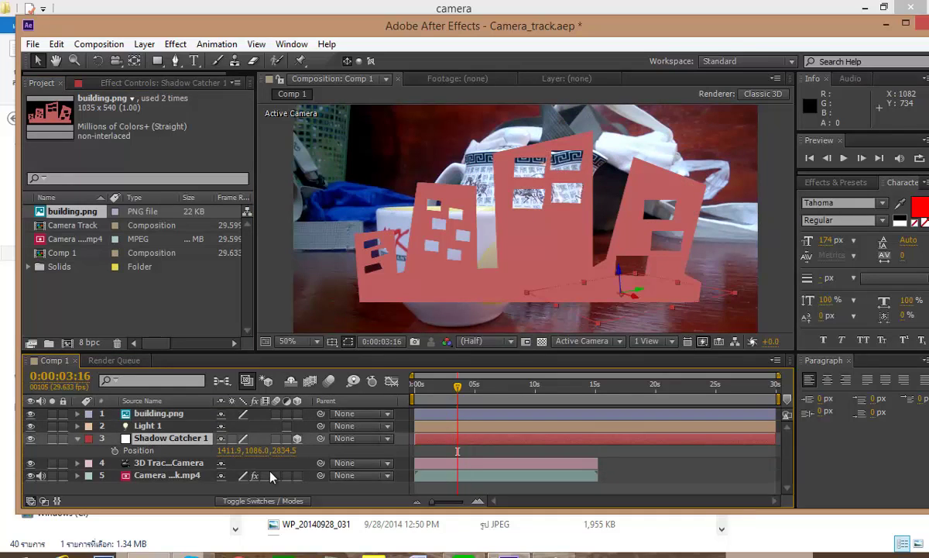
click(147, 450)
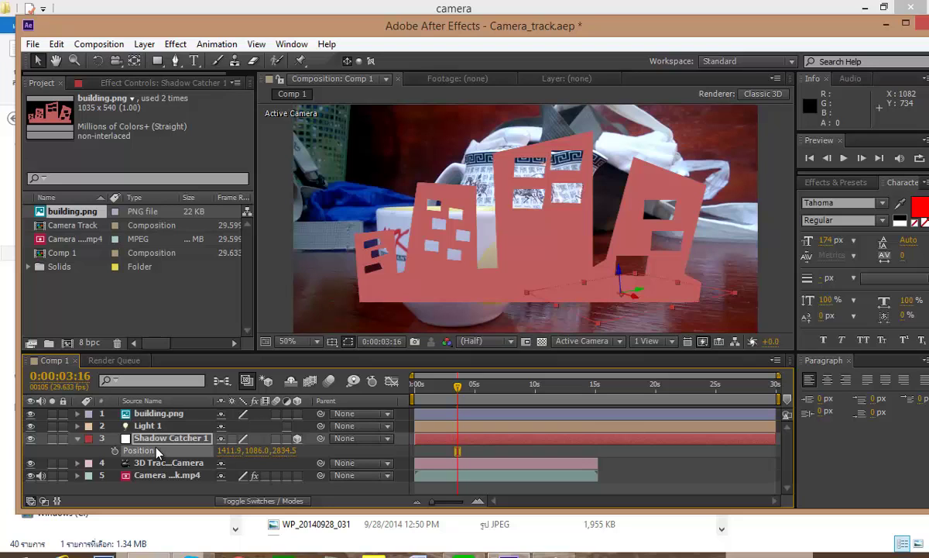
Turn the building.png layer into a 3D layer.
click(156, 416)
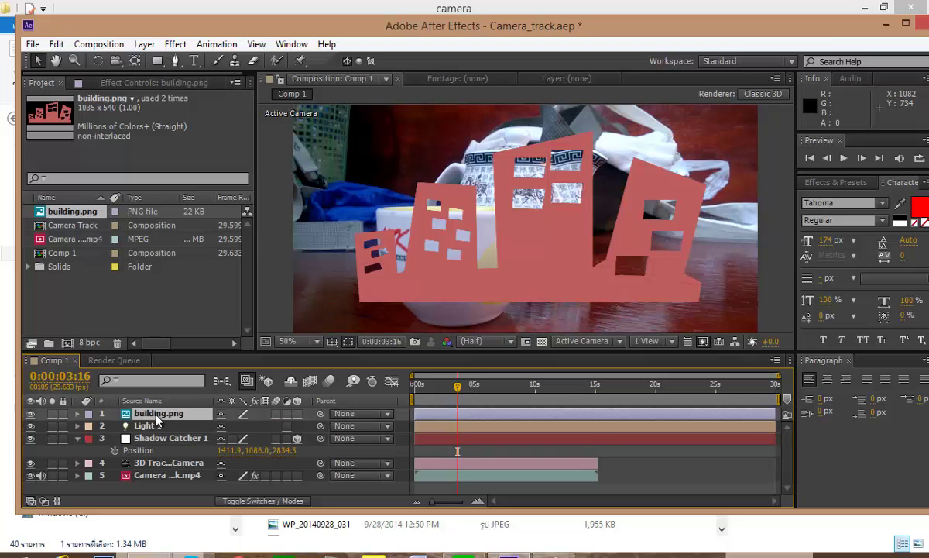
click(297, 414)
scroll(519, 292, down, 1)
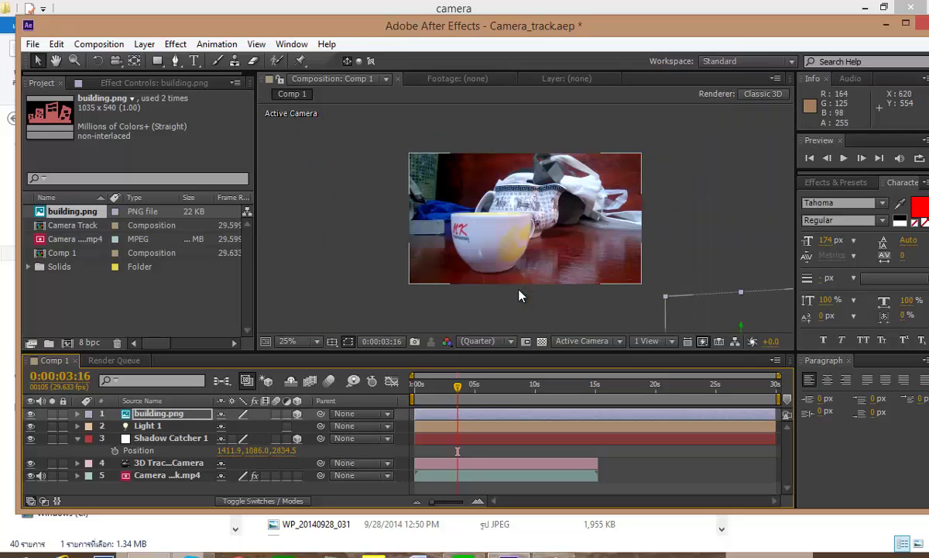
Copy the Position of Shadow Catcher 1 onto the building.png layer so the building sits on the tabletop.
click(157, 450)
click(166, 413)
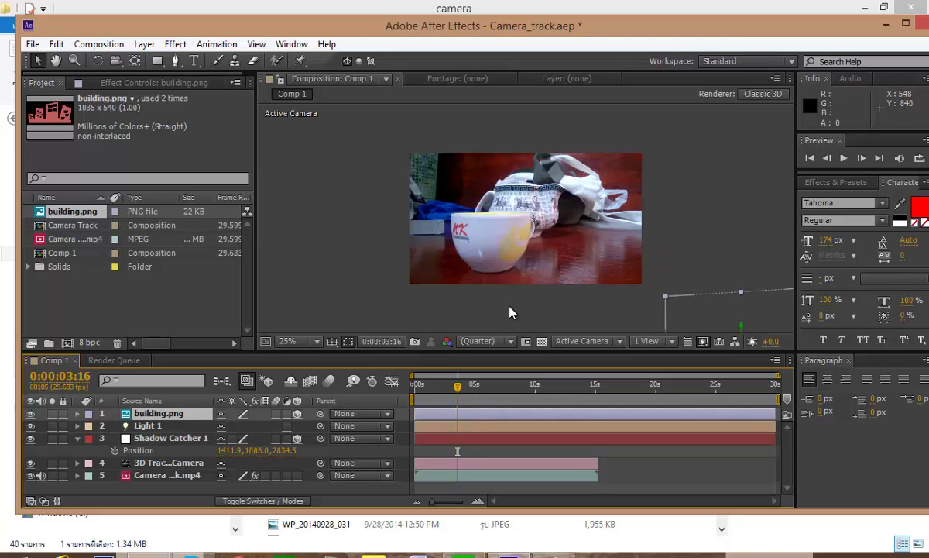
click(144, 451)
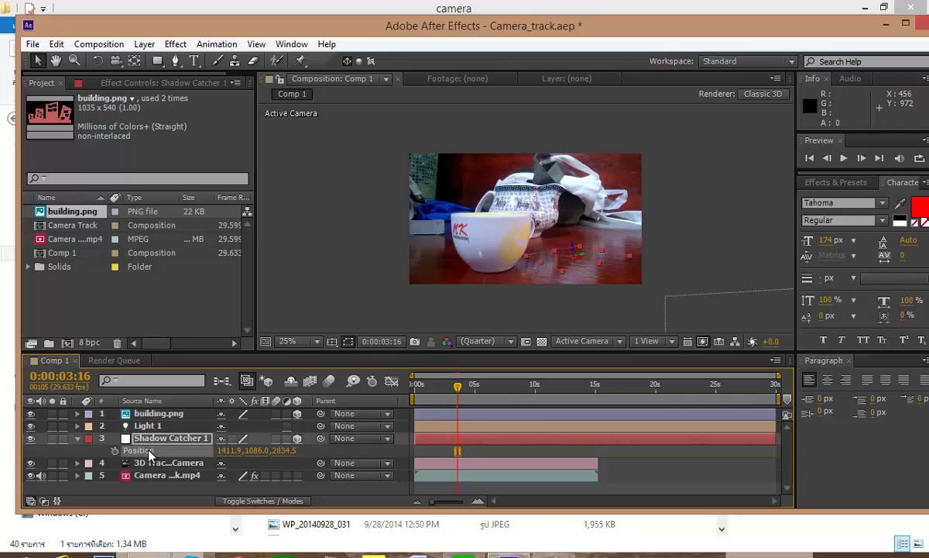
click(152, 416)
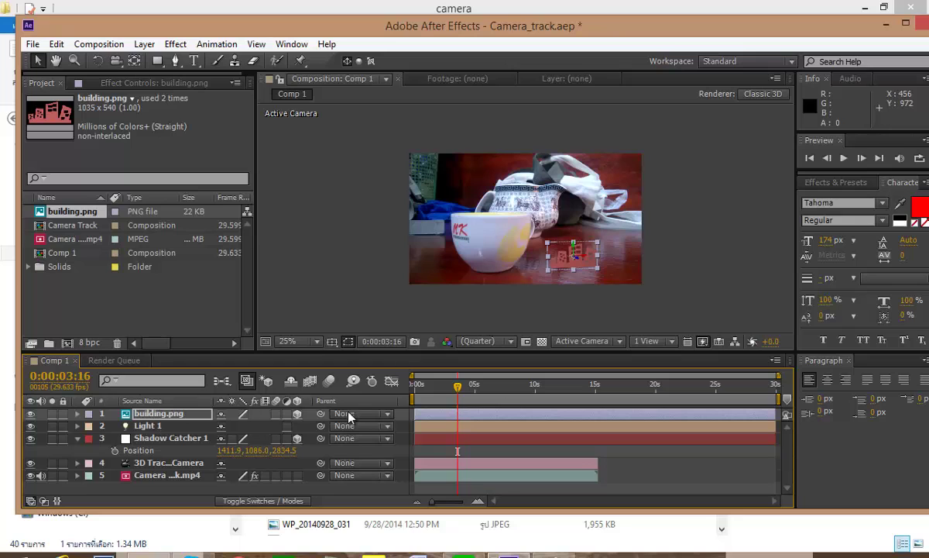
Set the viewer to 2 Views - Horizontal and frame the building and shadow catcher layers in the Top view.
click(684, 292)
scroll(684, 292, up, 1)
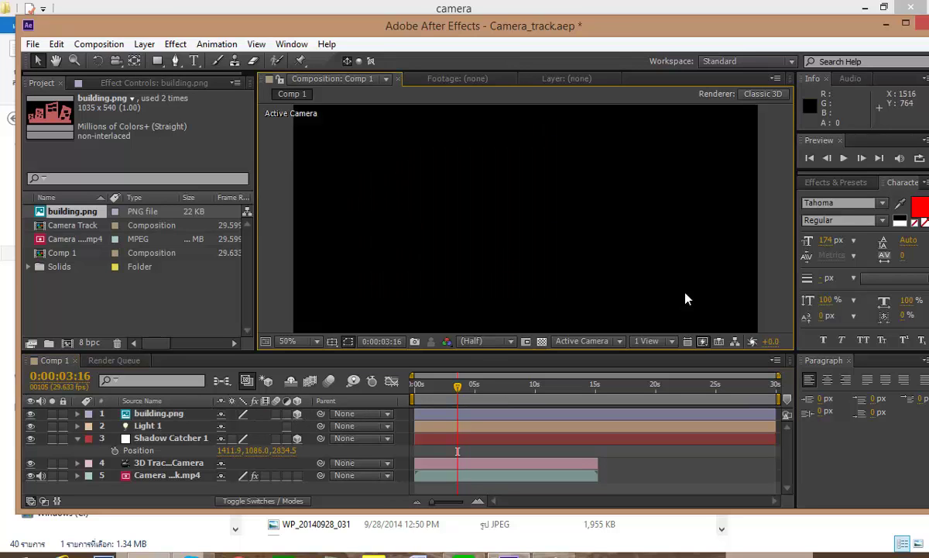
drag(668, 273, 655, 229)
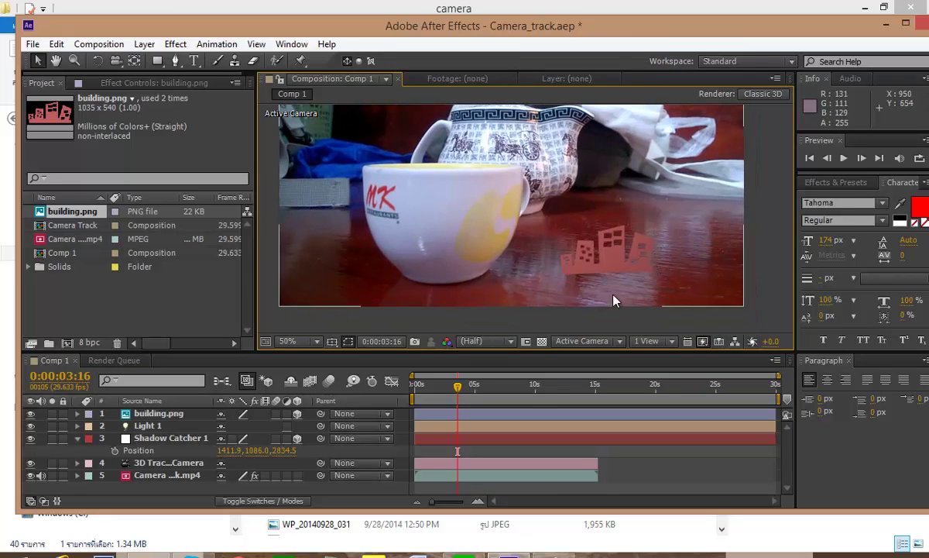
click(153, 450)
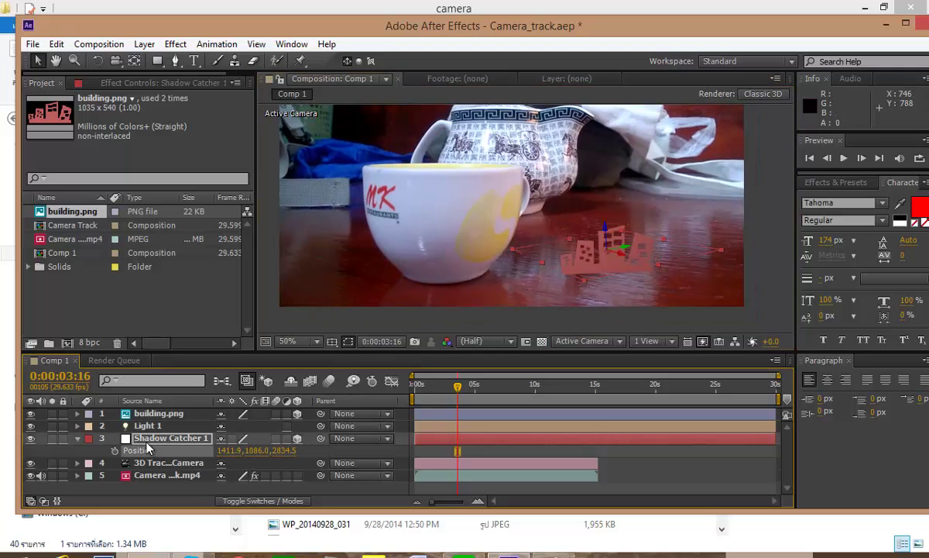
click(646, 341)
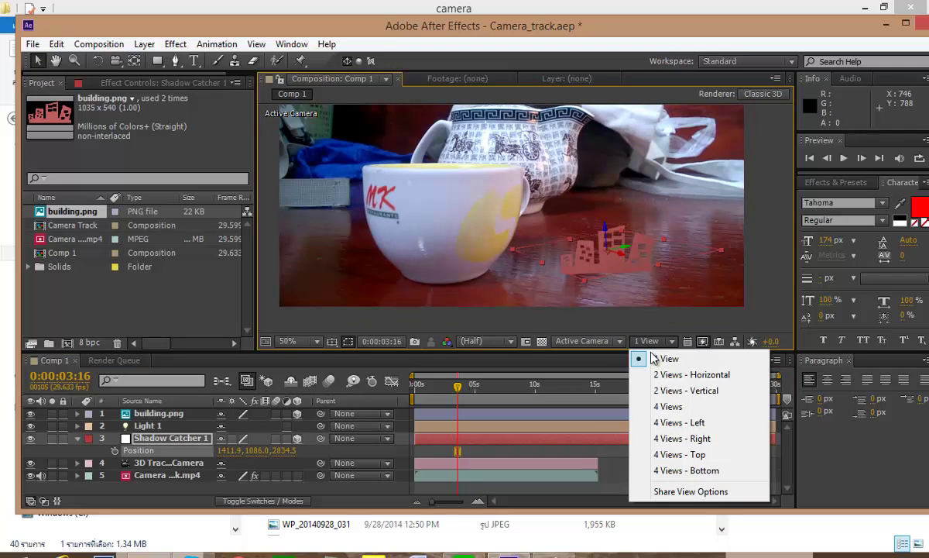
click(661, 375)
drag(406, 271, 476, 207)
scroll(457, 237, up, 1)
scroll(455, 242, down, 4)
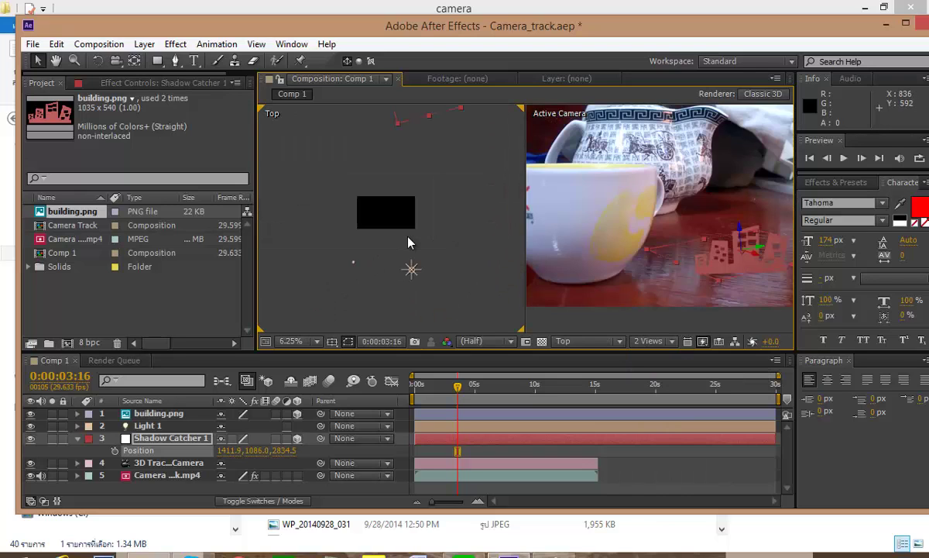
drag(412, 232, 380, 313)
drag(423, 196, 432, 223)
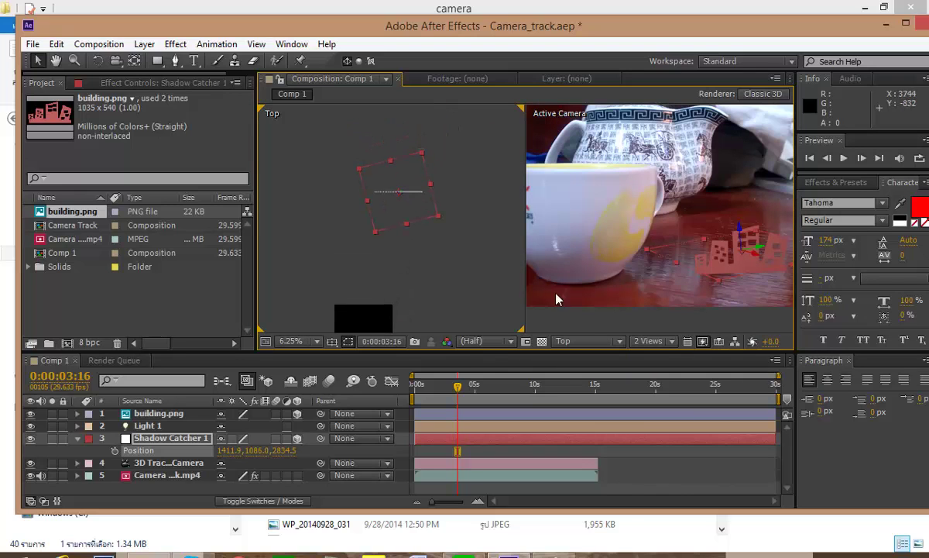
Change the Top view to Left and raise the building.png layer until its base rests on the shadow catcher plane.
click(551, 342)
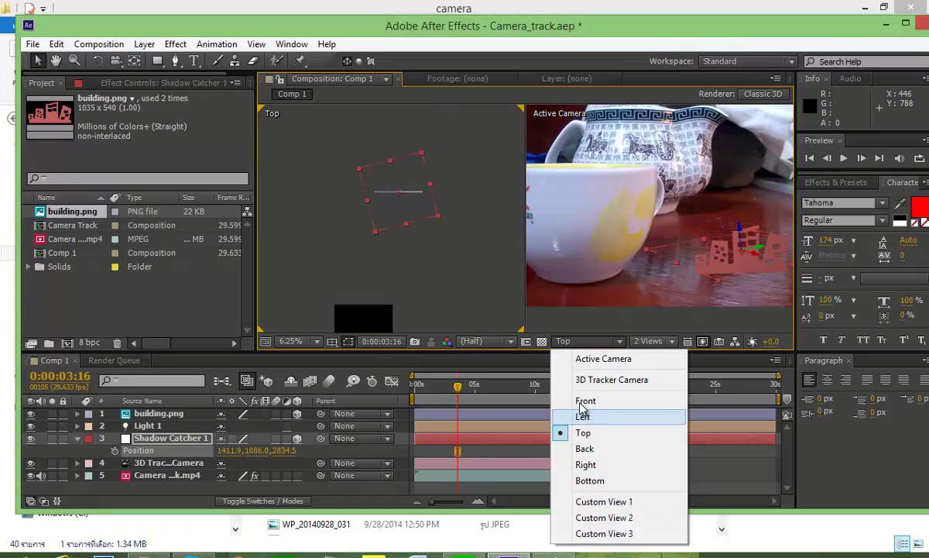
click(552, 390)
drag(432, 264, 419, 155)
drag(332, 244, 437, 232)
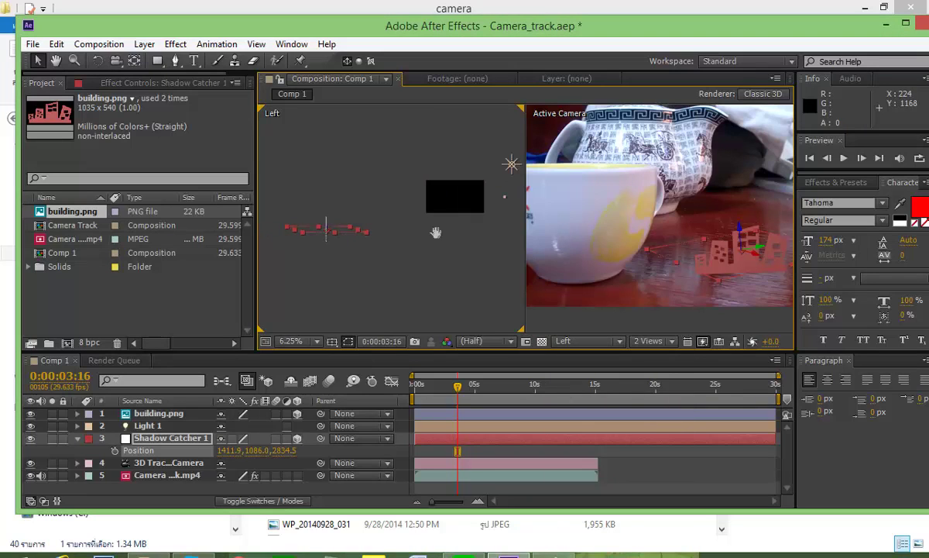
scroll(352, 257, up, 3)
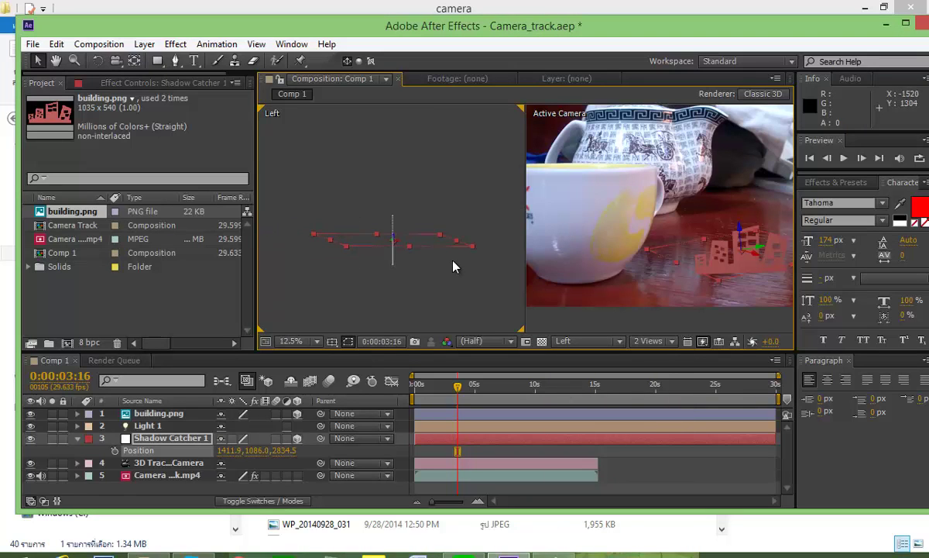
key(period)
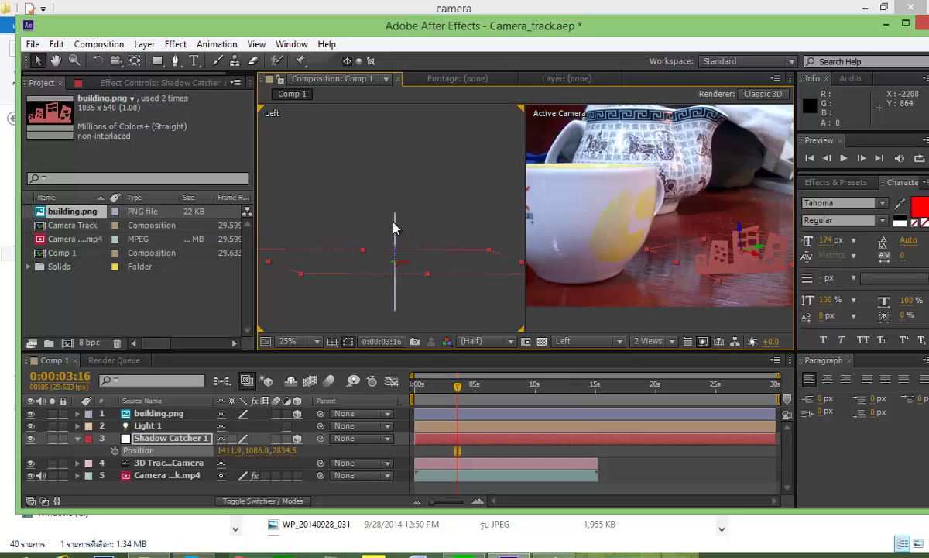
drag(392, 258, 388, 199)
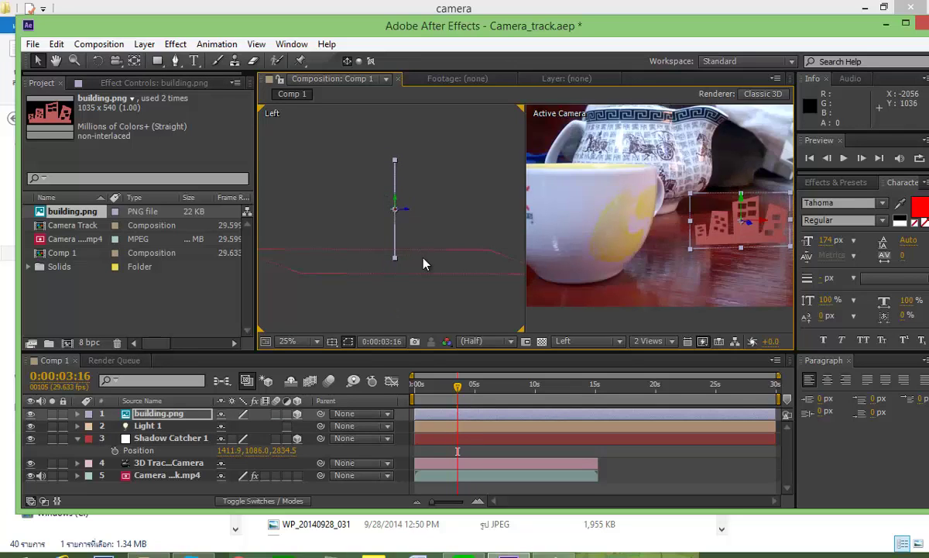
Expand the Light Options of Light 1 and check its settings, including whether it casts shadows.
scroll(423, 258, down, 1)
click(606, 244)
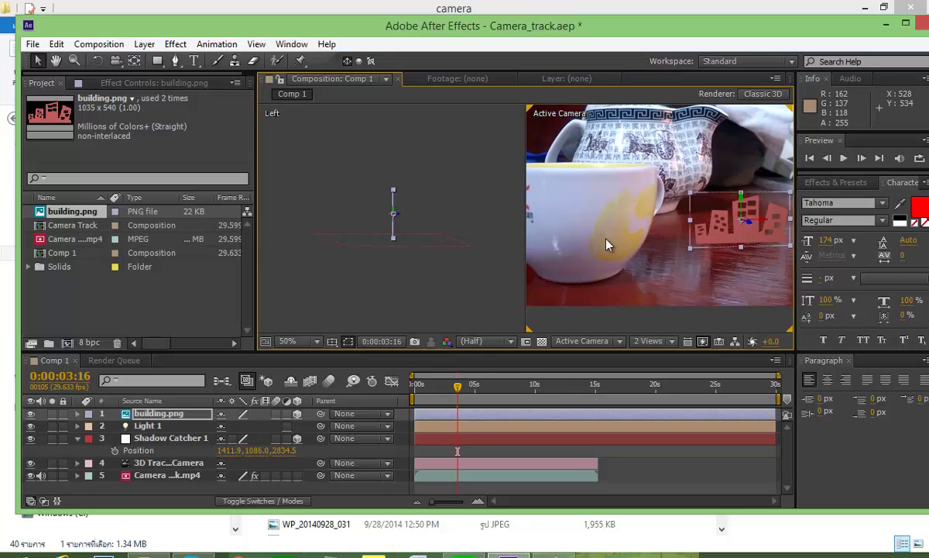
key(comma)
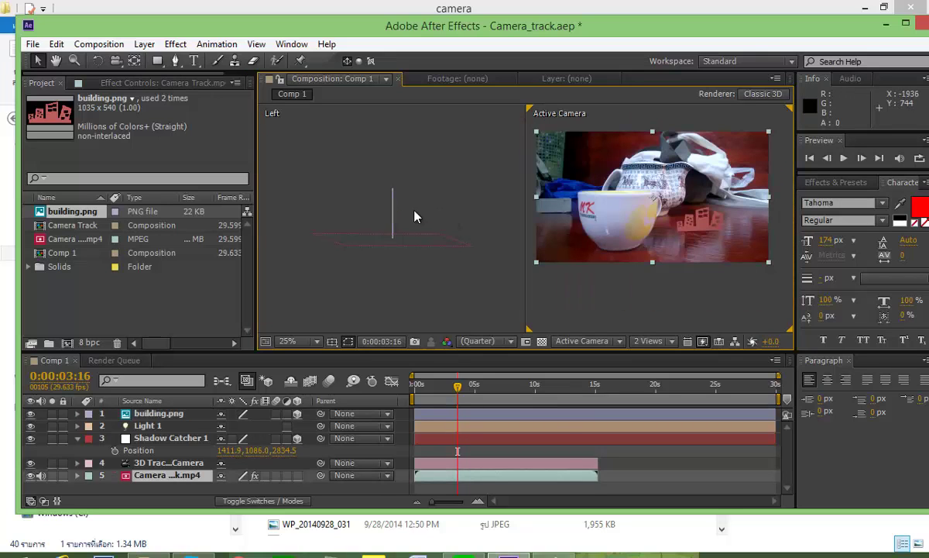
click(395, 221)
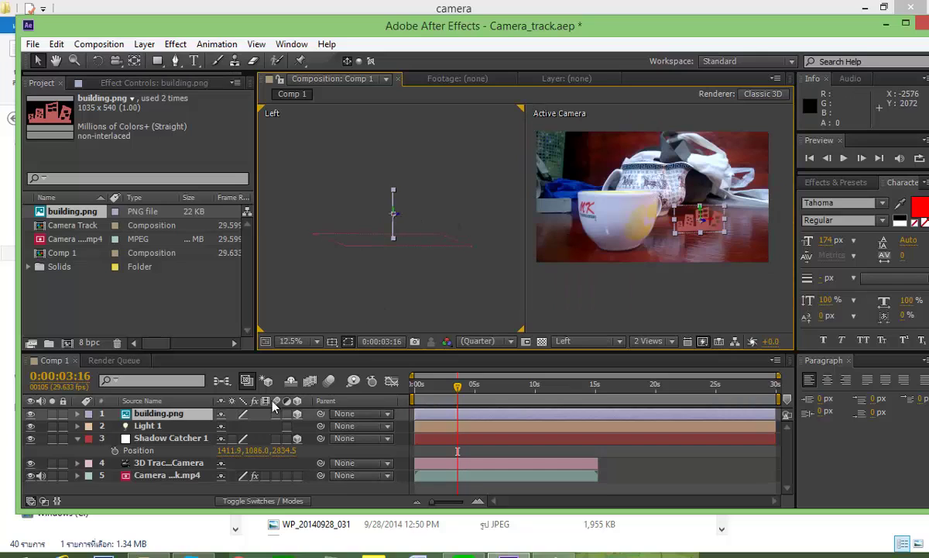
click(77, 426)
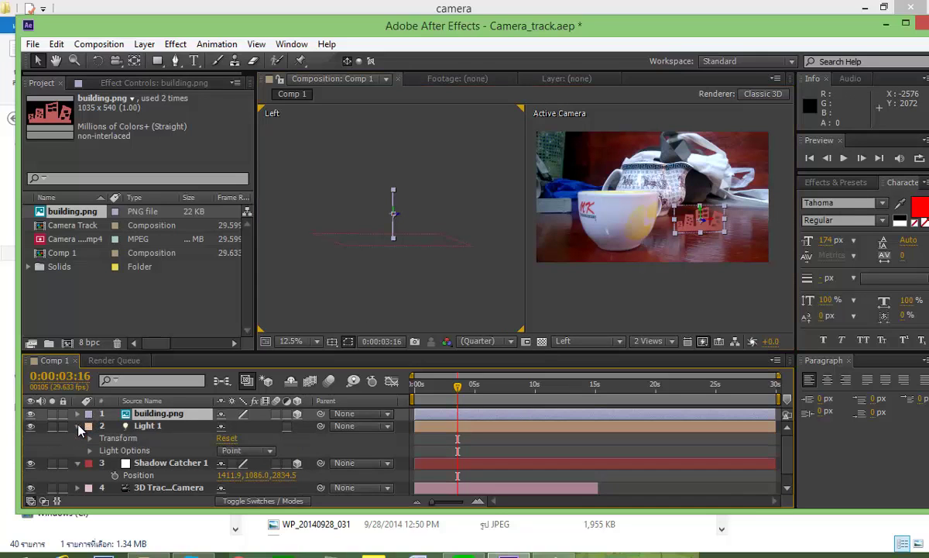
click(90, 451)
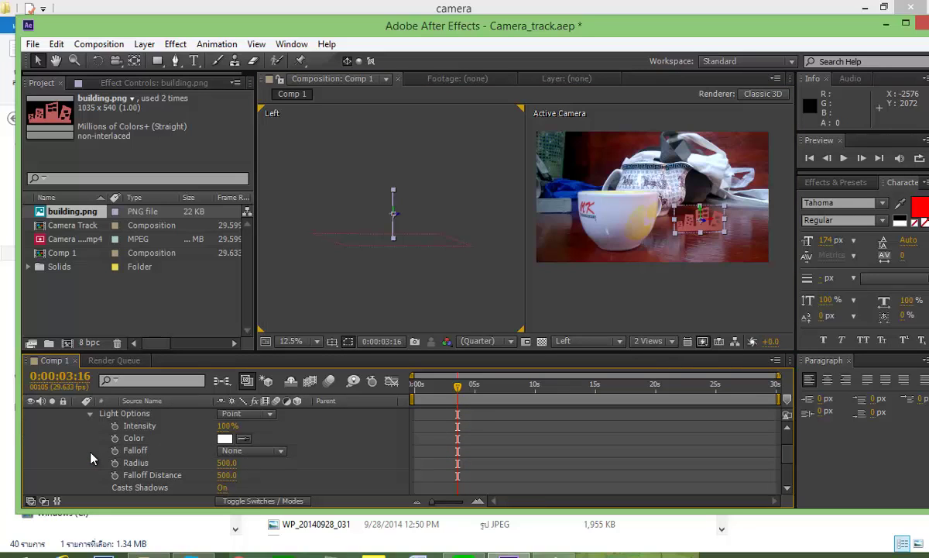
scroll(97, 452, up, 1)
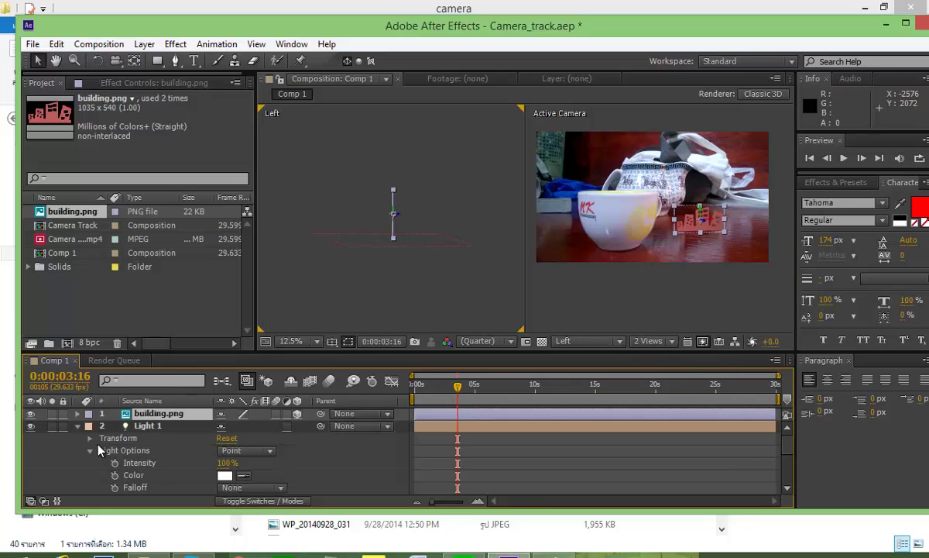
Locate Light 1 in the Left view relative to the building and the shadow catcher plane.
click(134, 426)
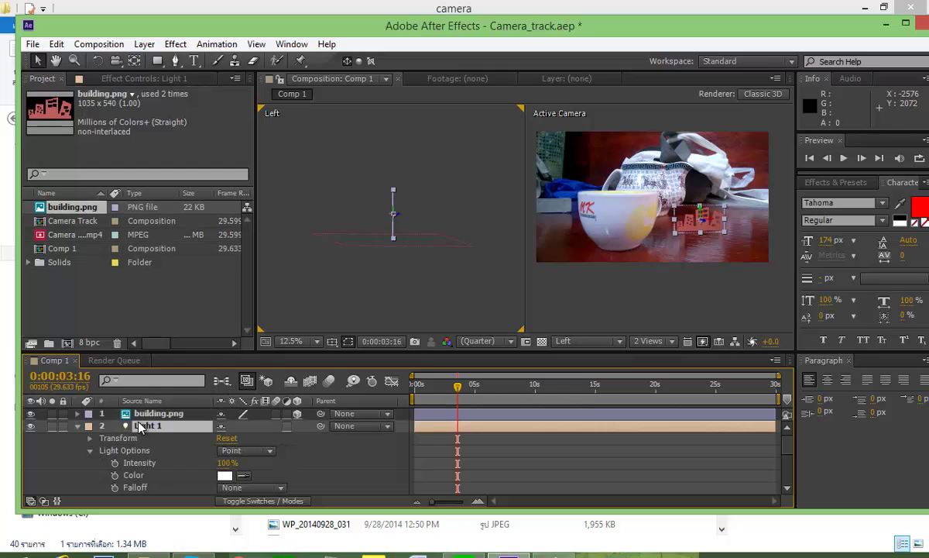
scroll(374, 275, up, 1)
click(375, 274)
scroll(374, 274, down, 2)
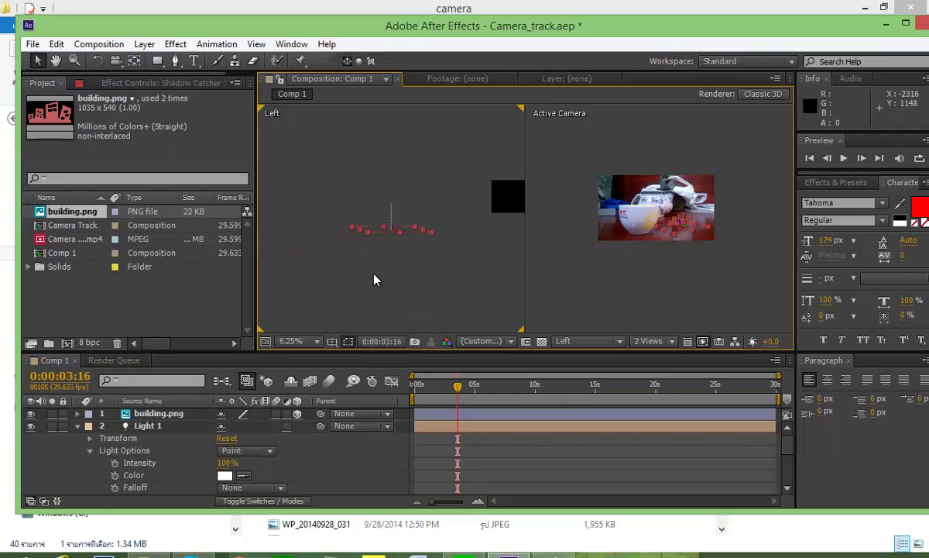
scroll(374, 279, down, 1)
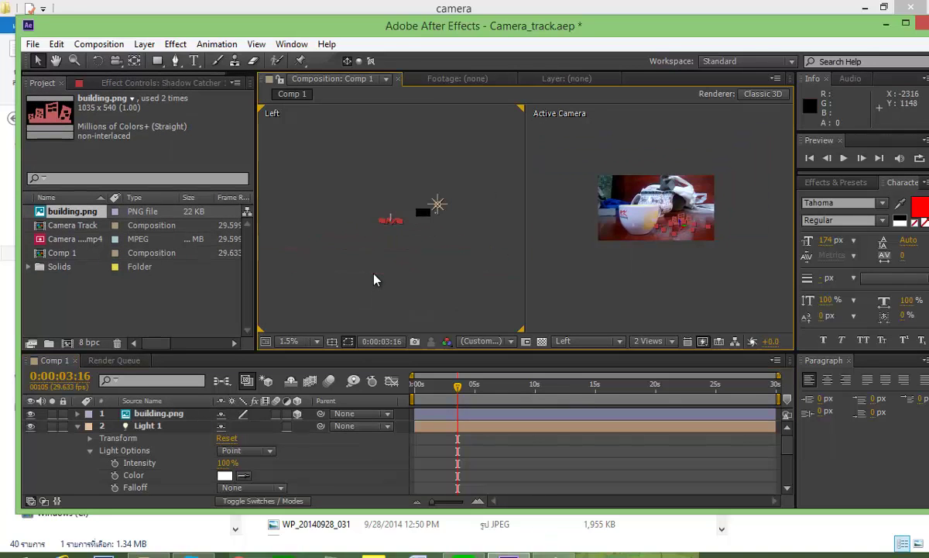
click(154, 427)
drag(431, 269, 382, 303)
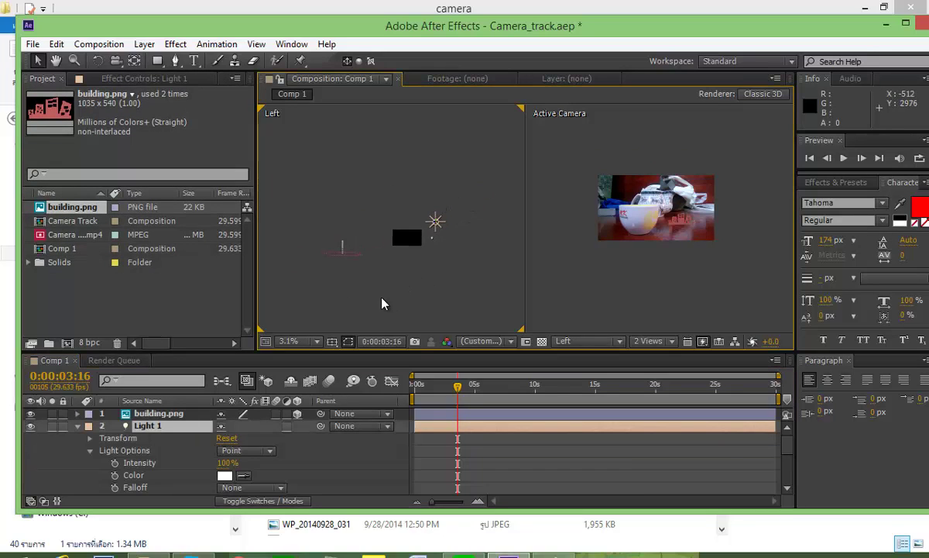
Turn on Casts Shadows in the Material Options of the building.png layer.
click(147, 413)
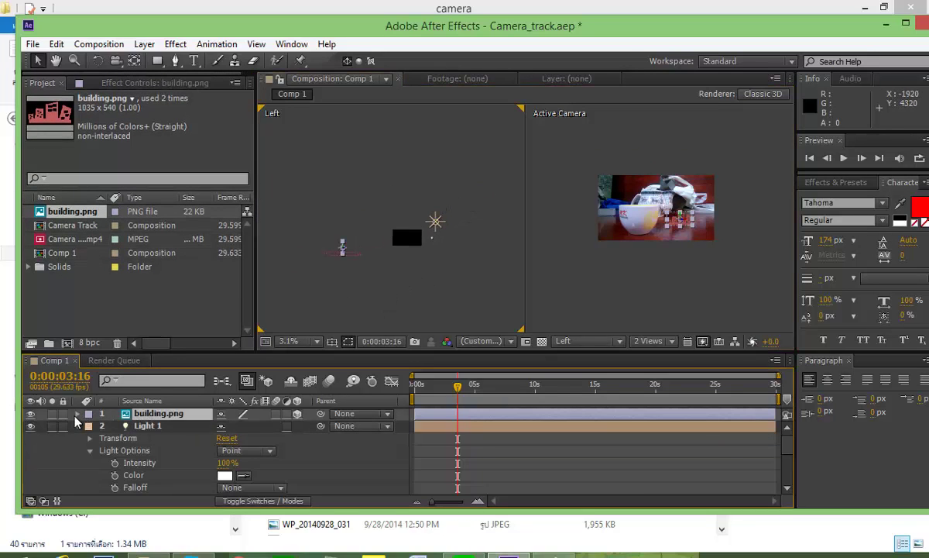
click(77, 414)
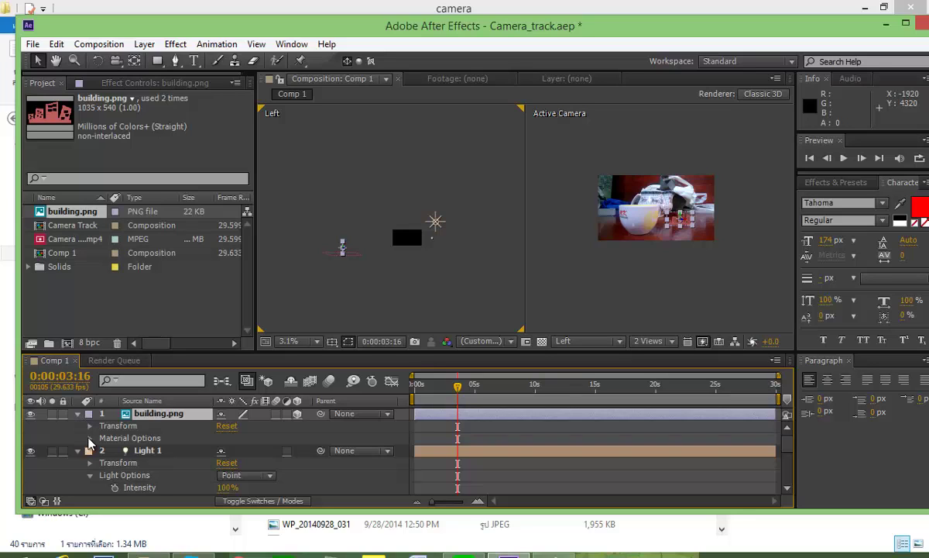
click(89, 438)
scroll(90, 443, down, 1)
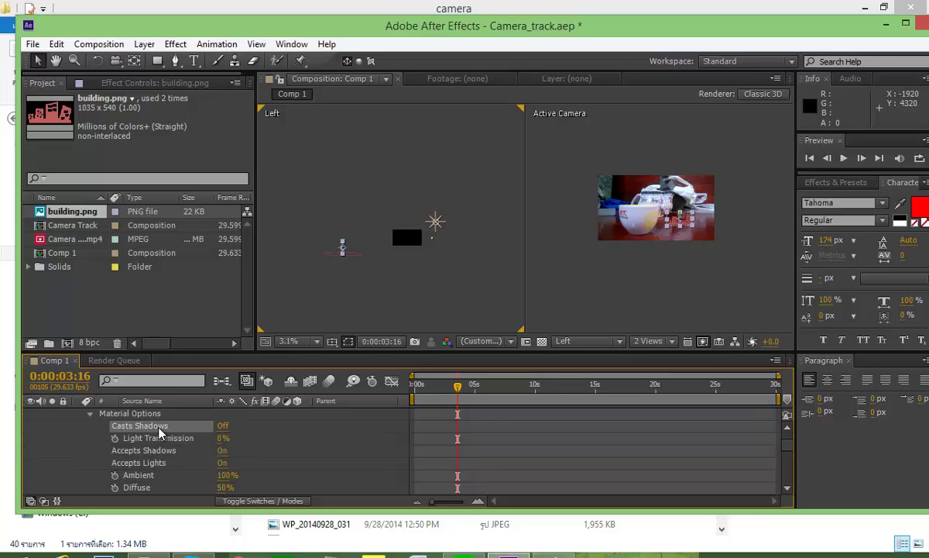
click(223, 426)
Set the building.png layer's Light Transmission to 69% to soften its shadow on the tabletop.
scroll(673, 279, up, 3)
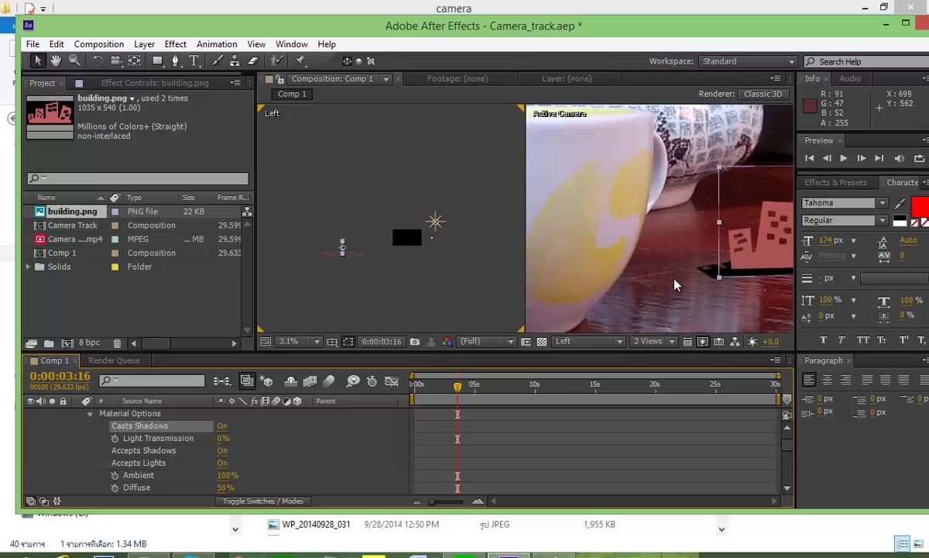
drag(674, 285, 512, 264)
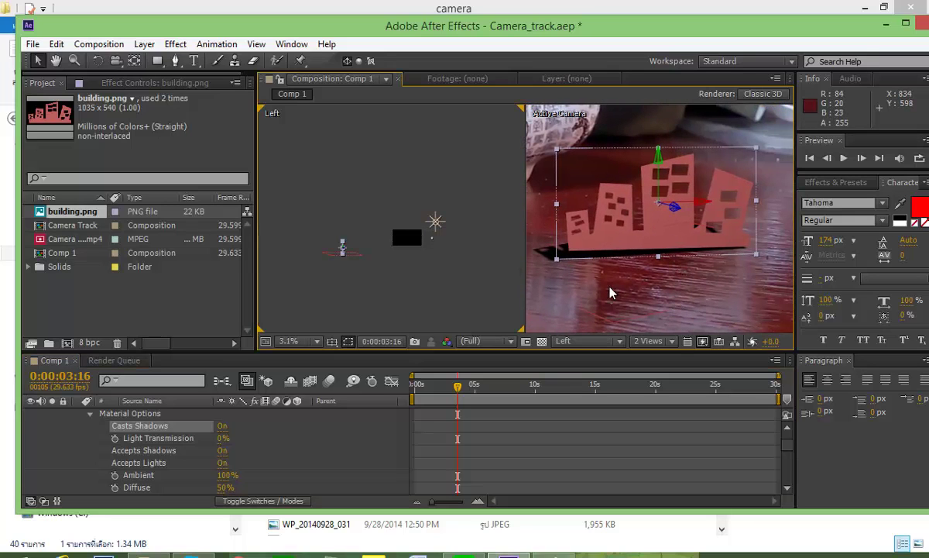
click(610, 287)
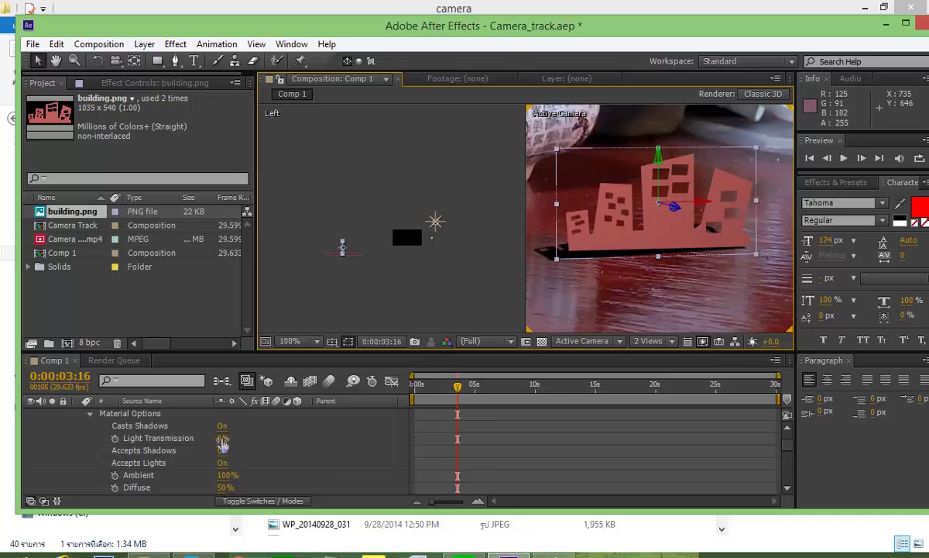
drag(221, 435, 246, 439)
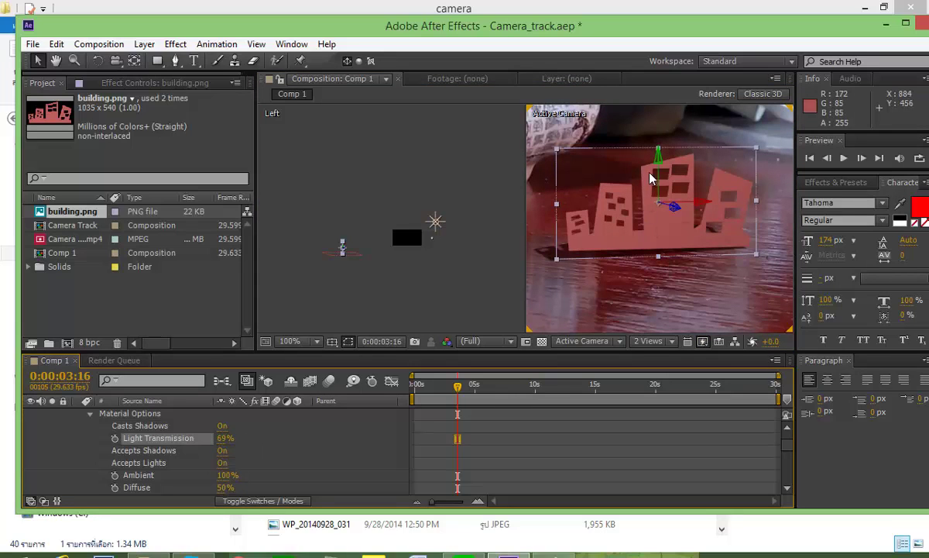
Lower the building.png layer slightly in the Left view, moving its base below the shadow catcher plane.
scroll(370, 257, up, 1)
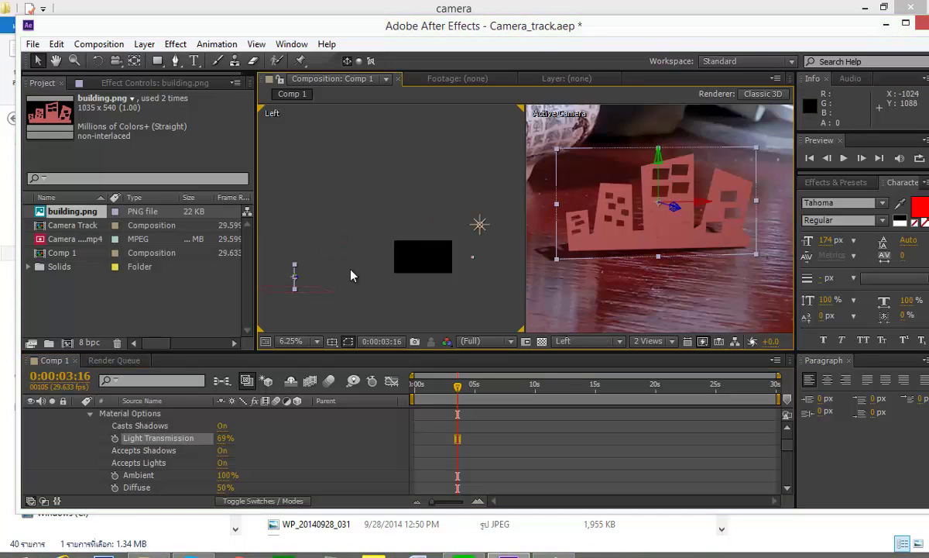
drag(343, 273, 426, 254)
scroll(425, 255, up, 1)
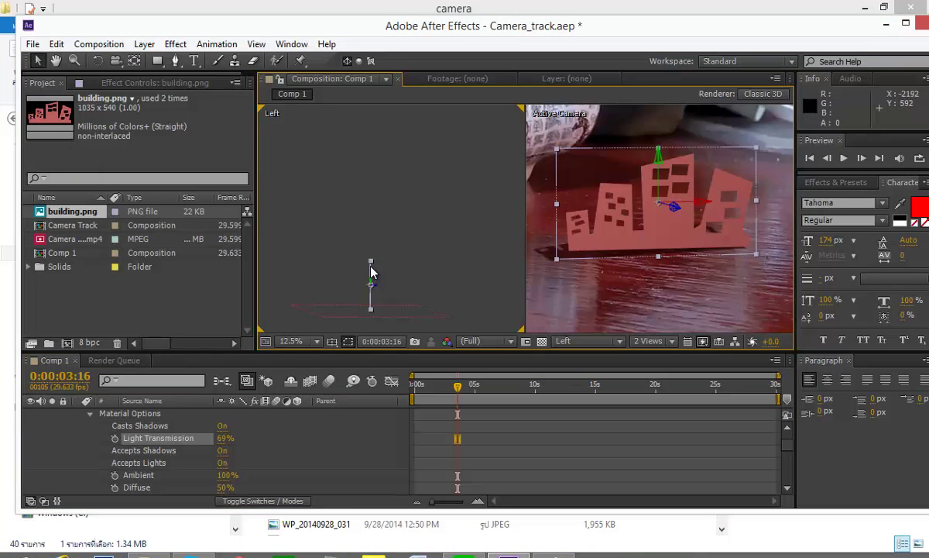
drag(371, 285, 377, 301)
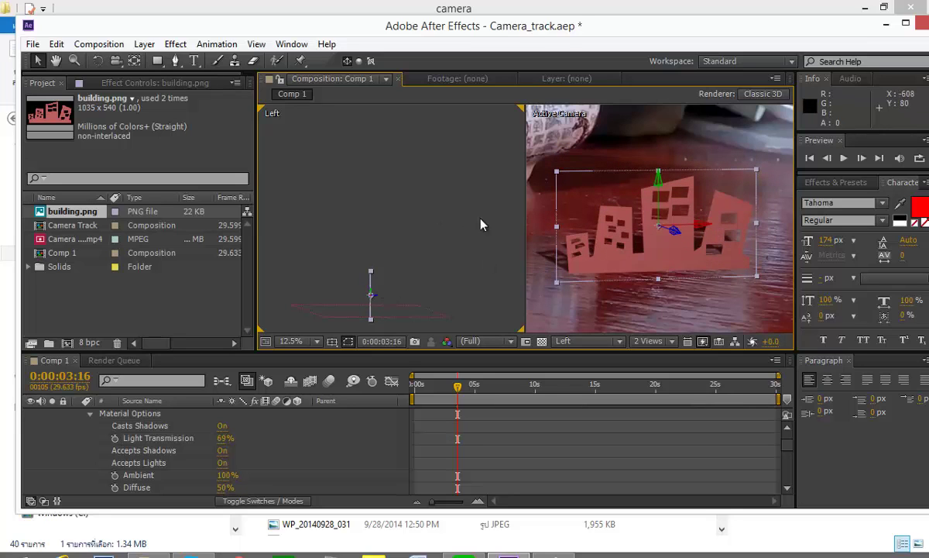
Move Light 1 slightly higher and farther from the building in the Left view.
click(422, 239)
drag(422, 261, 443, 192)
scroll(432, 216, down, 1)
drag(387, 244, 311, 299)
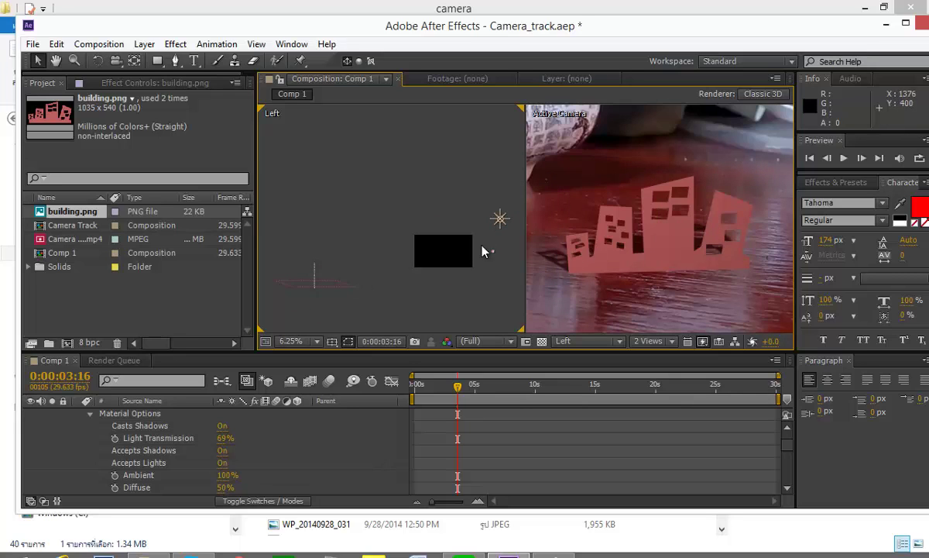
click(500, 220)
scroll(495, 229, up, 1)
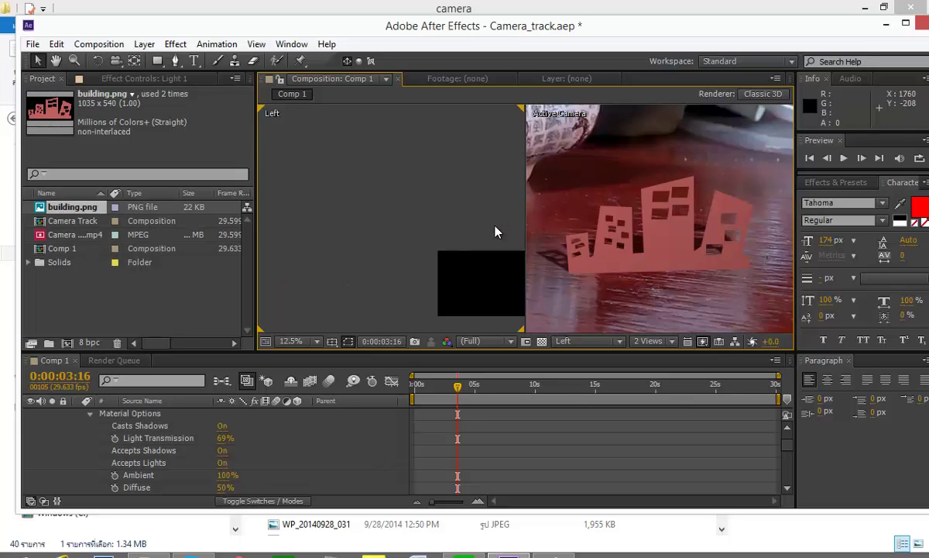
drag(496, 230, 302, 203)
mouse_move(418, 197)
mouse_down()
mouse_move(325, 216)
mouse_move(581, 178)
mouse_move(669, 177)
mouse_move(427, 194)
mouse_move(431, 239)
mouse_move(430, 145)
mouse_move(432, 199)
mouse_move(427, 194)
mouse_up()
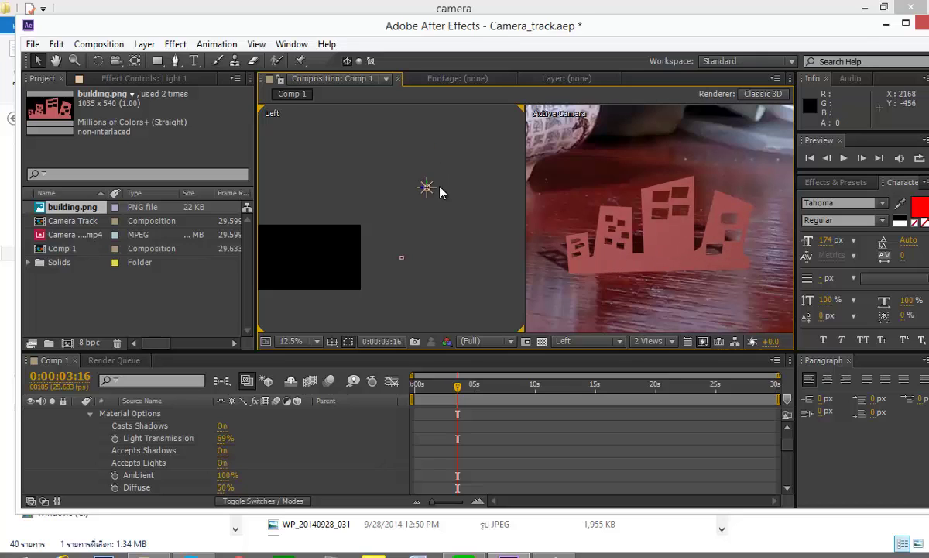
drag(407, 257, 470, 191)
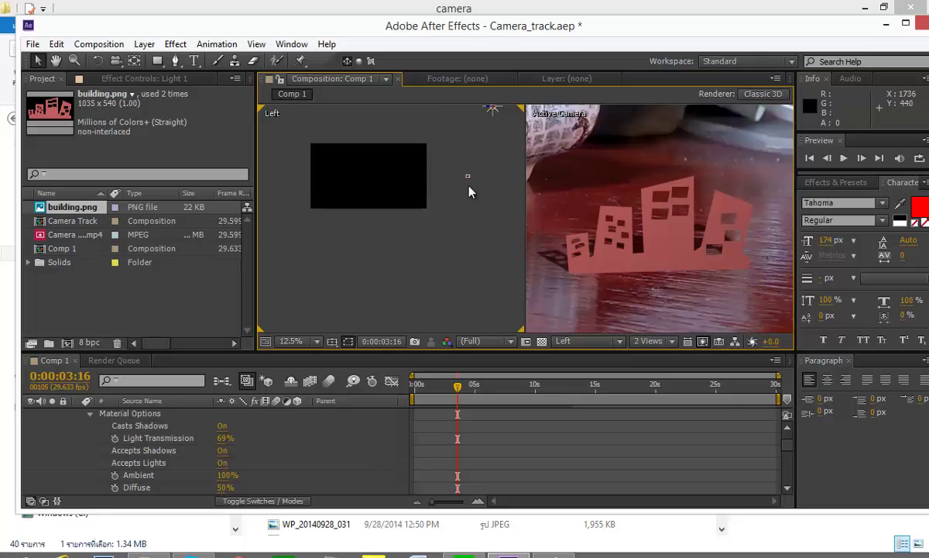
Set Light 1's Radius to 441 and its Falloff Distance to 189.
click(170, 475)
scroll(176, 468, down, 4)
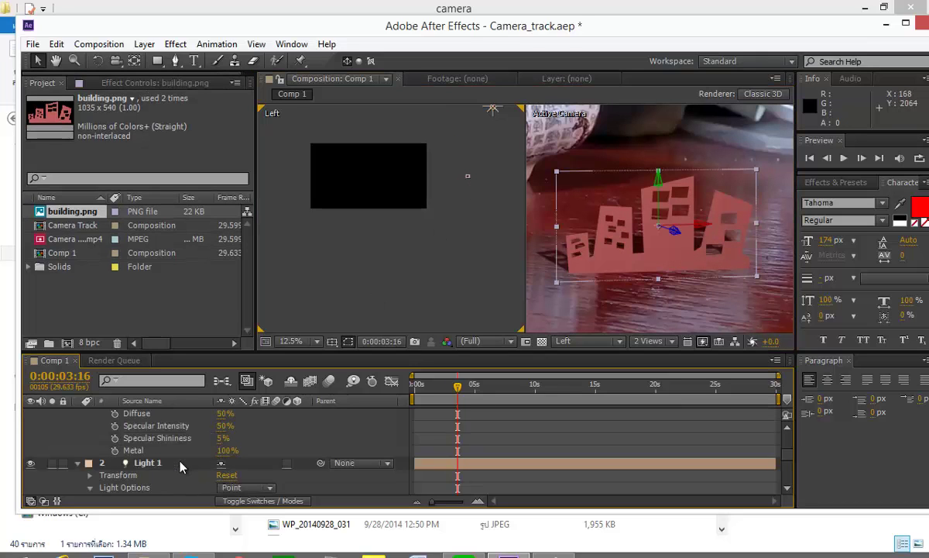
scroll(180, 465, down, 2)
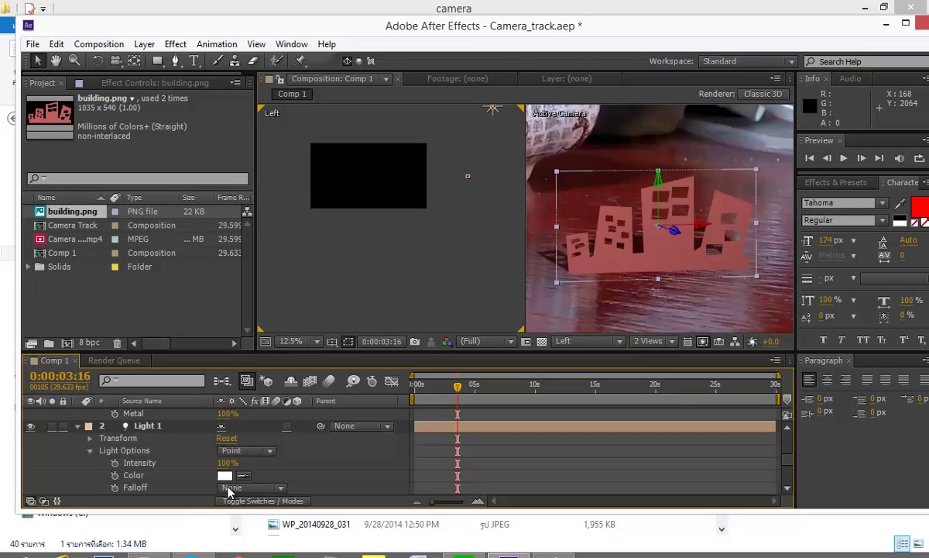
scroll(219, 482, down, 2)
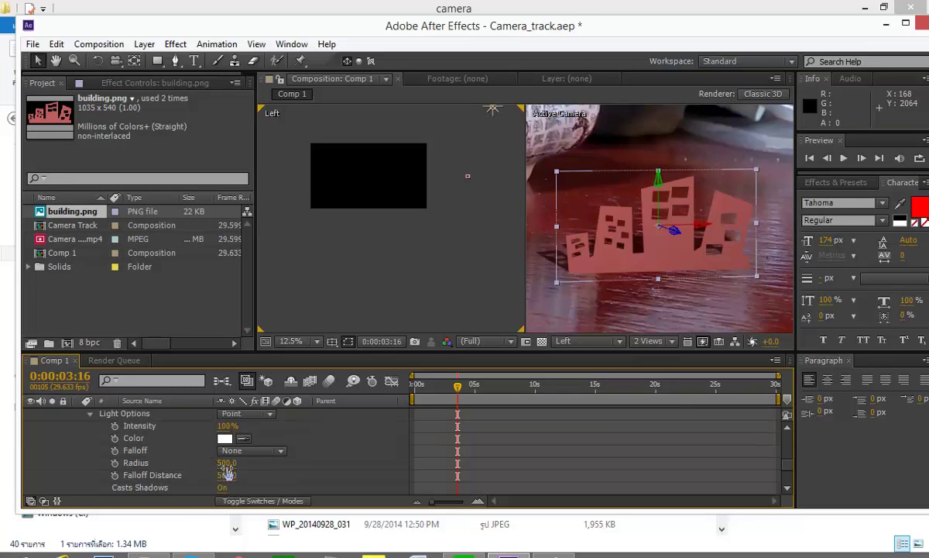
drag(225, 464, 183, 453)
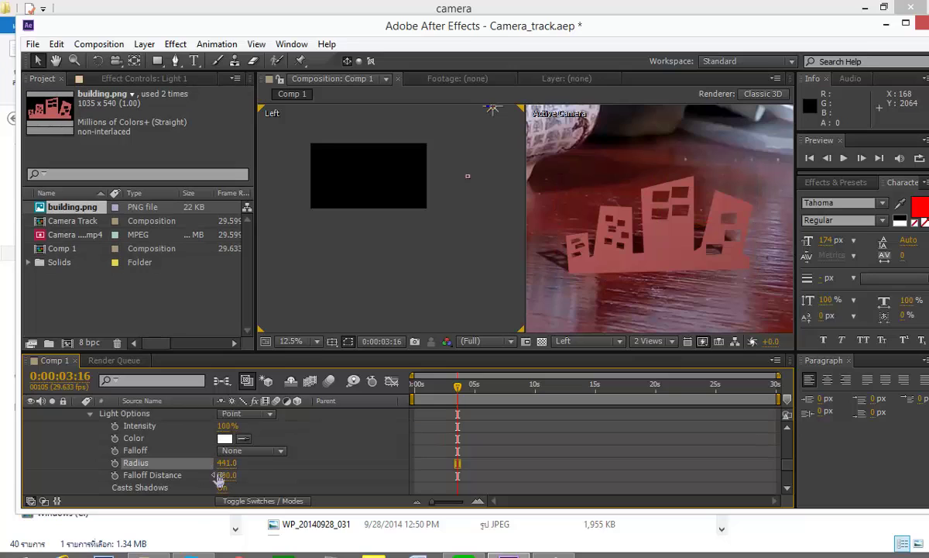
drag(229, 480, 200, 478)
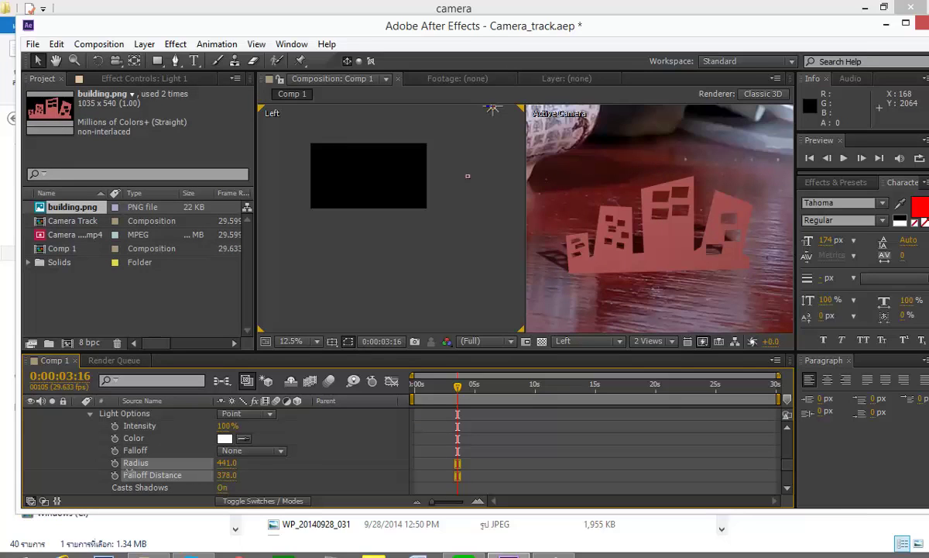
drag(3, 471, 3, 471)
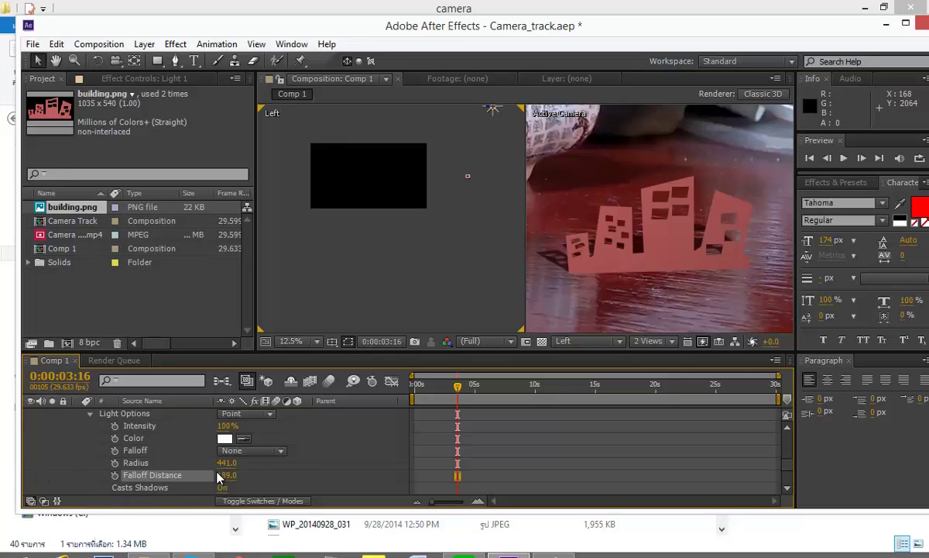
Keep Light 1's Falloff at None and set its Intensity to 102%.
click(197, 457)
scroll(197, 457, up, 1)
scroll(197, 457, down, 1)
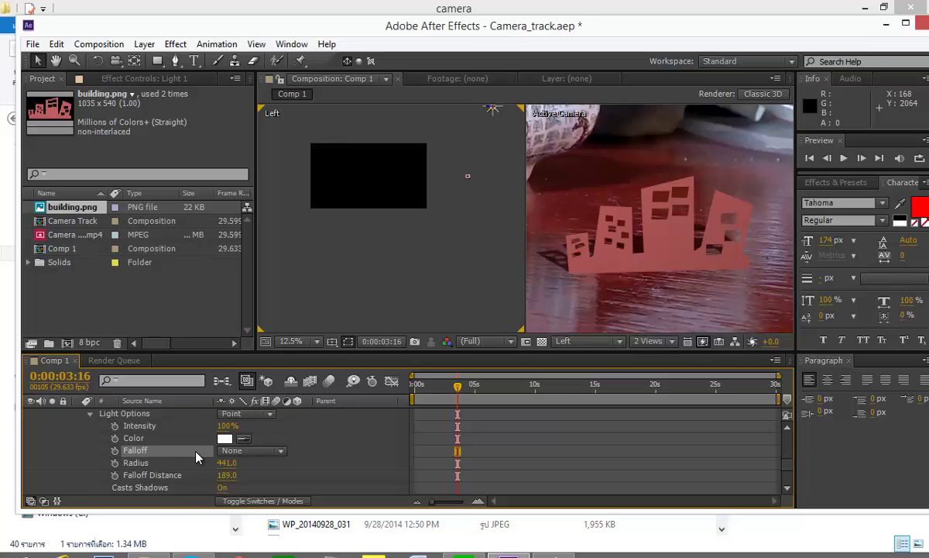
drag(228, 425, 218, 405)
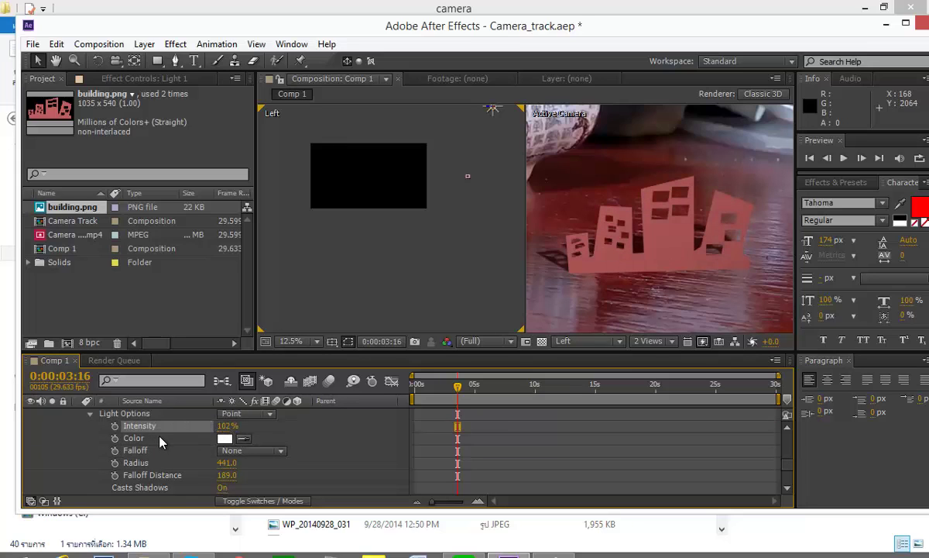
Set Light 1's Shadow Diffusion to 376 pixels.
scroll(161, 440, down, 1)
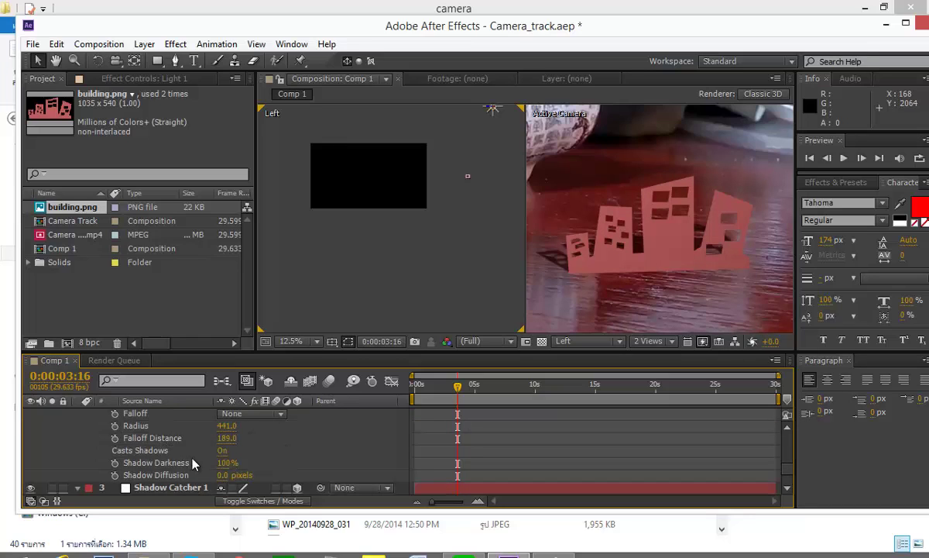
drag(223, 478, 383, 463)
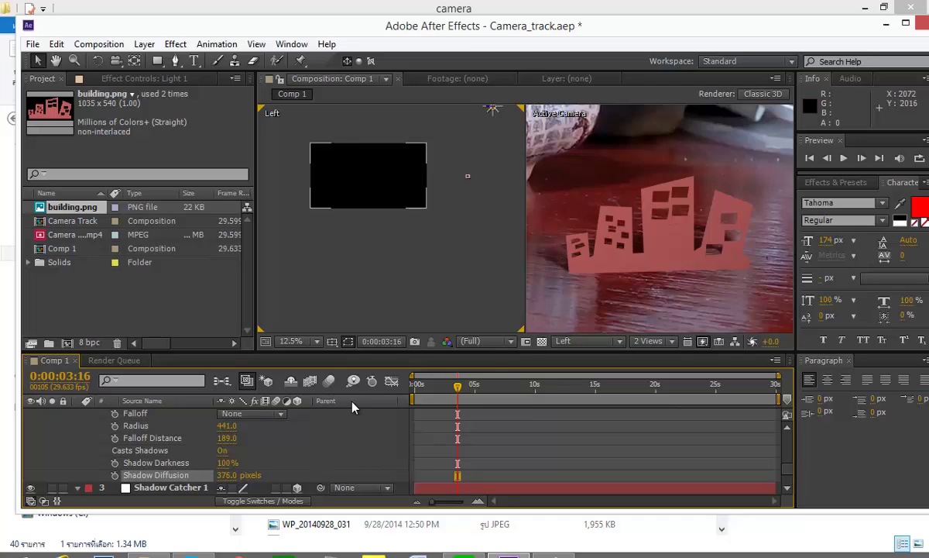
click(293, 475)
click(166, 476)
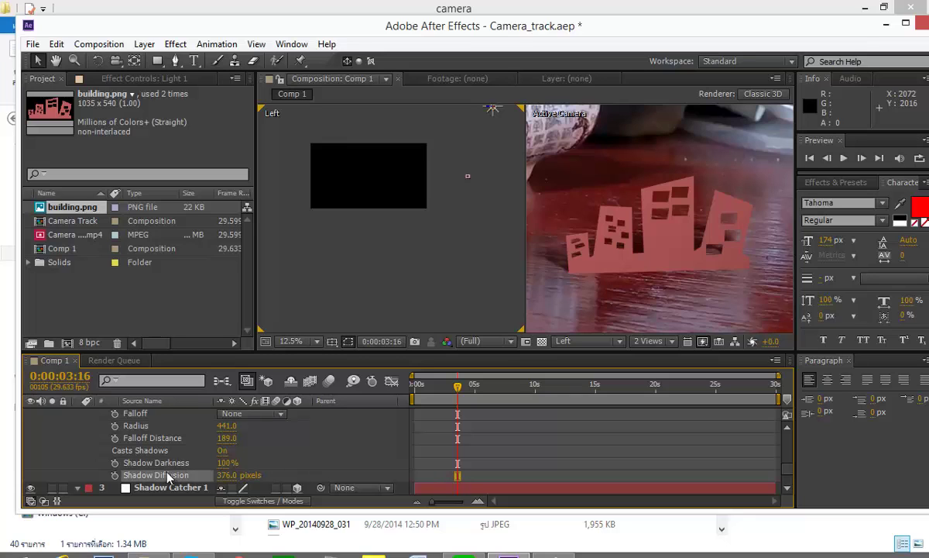
Move the current time to 0:00:09:24, where the cup passes in front of the building.
scroll(233, 464, down, 1)
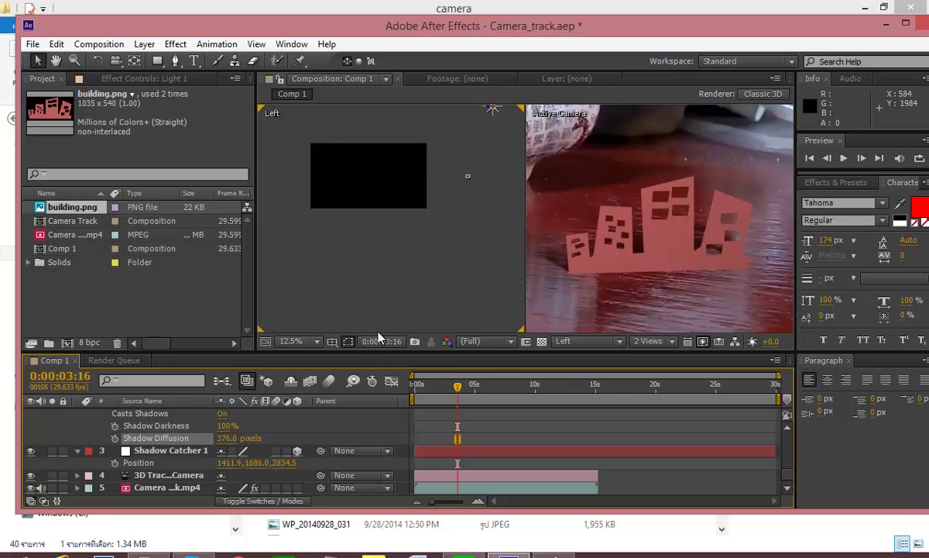
click(618, 242)
scroll(619, 244, down, 2)
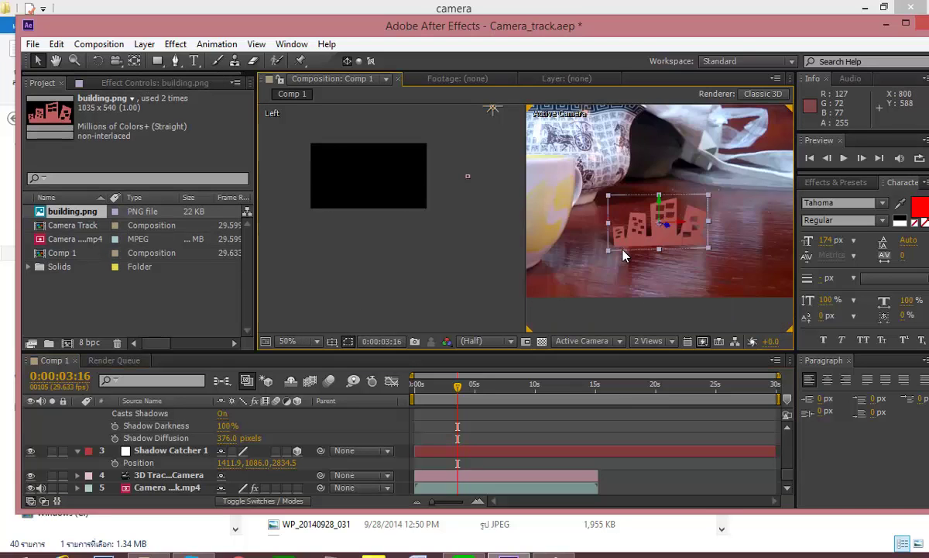
scroll(623, 250, down, 1)
drag(612, 274, 639, 288)
click(638, 297)
scroll(638, 297, up, 1)
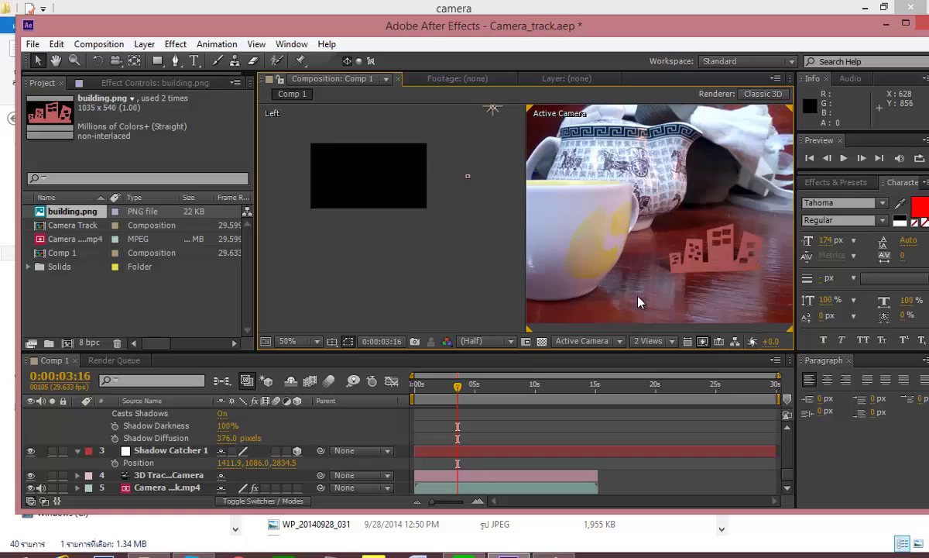
scroll(637, 301, down, 3)
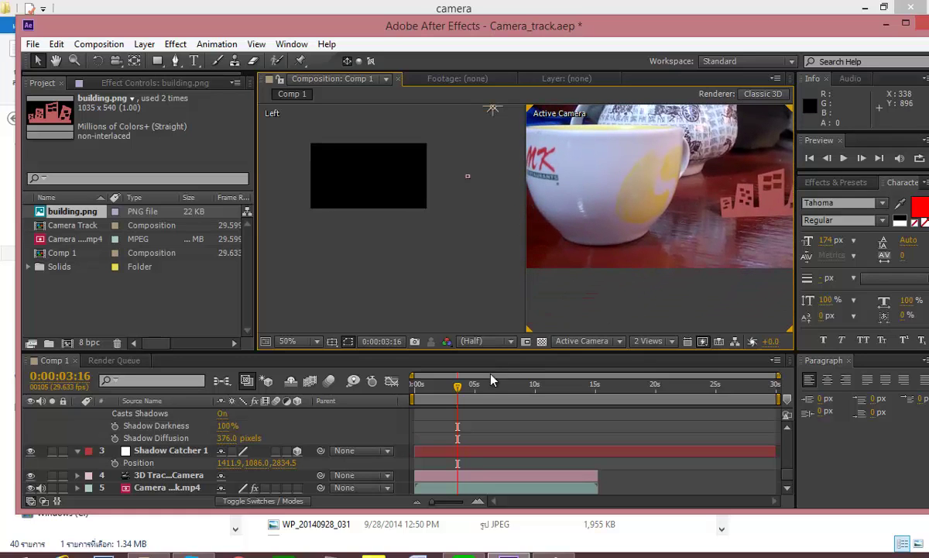
drag(459, 387, 535, 402)
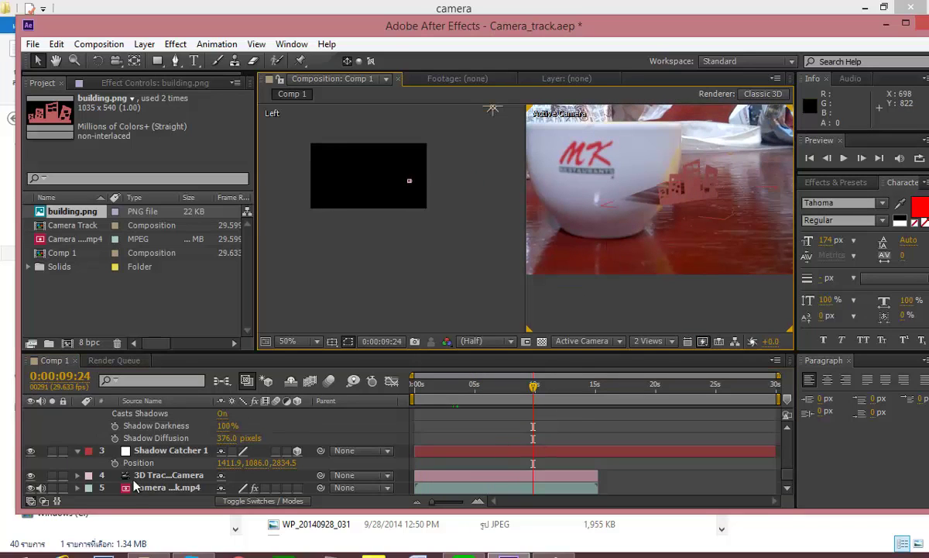
Duplicate the Camera Track.mp4 layer and move one copy above building.png as the topmost layer.
click(159, 488)
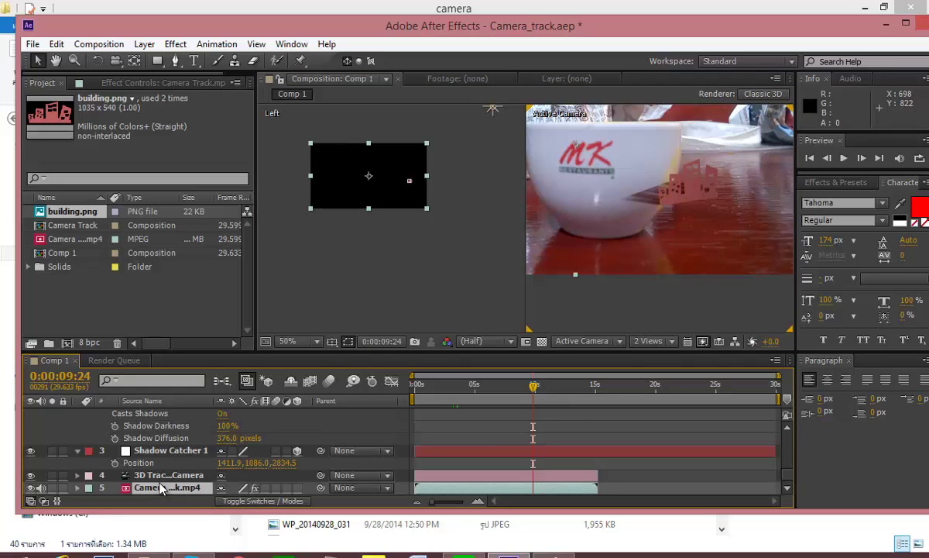
key(ctrl+d)
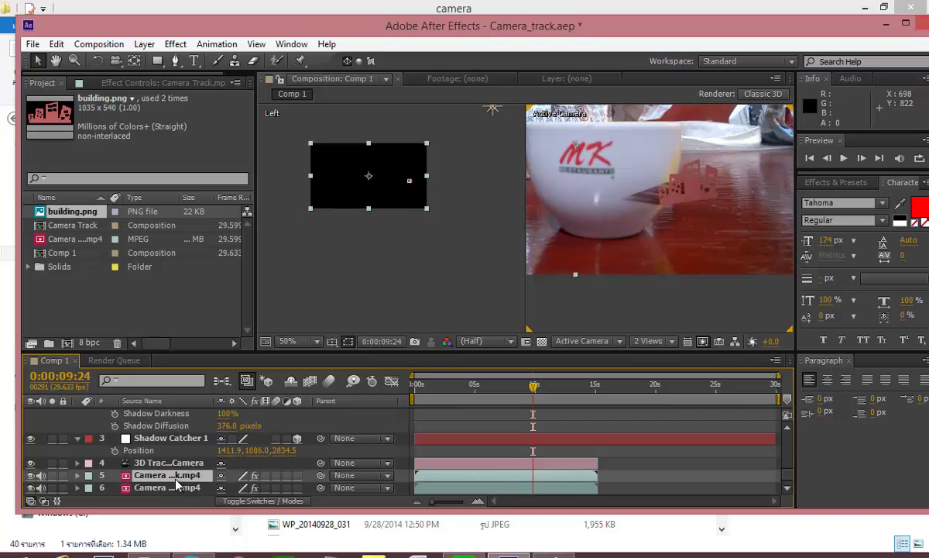
click(178, 489)
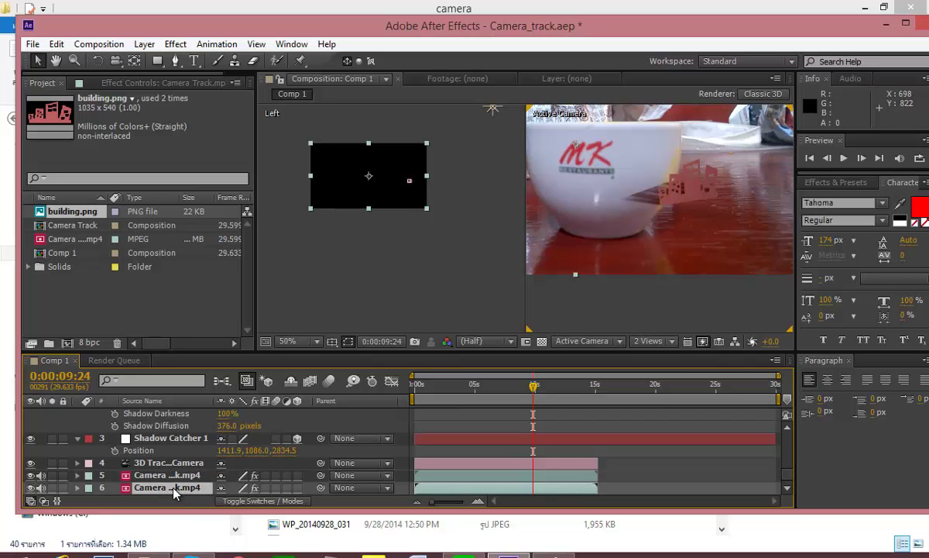
scroll(183, 415, up, 5)
scroll(180, 422, up, 5)
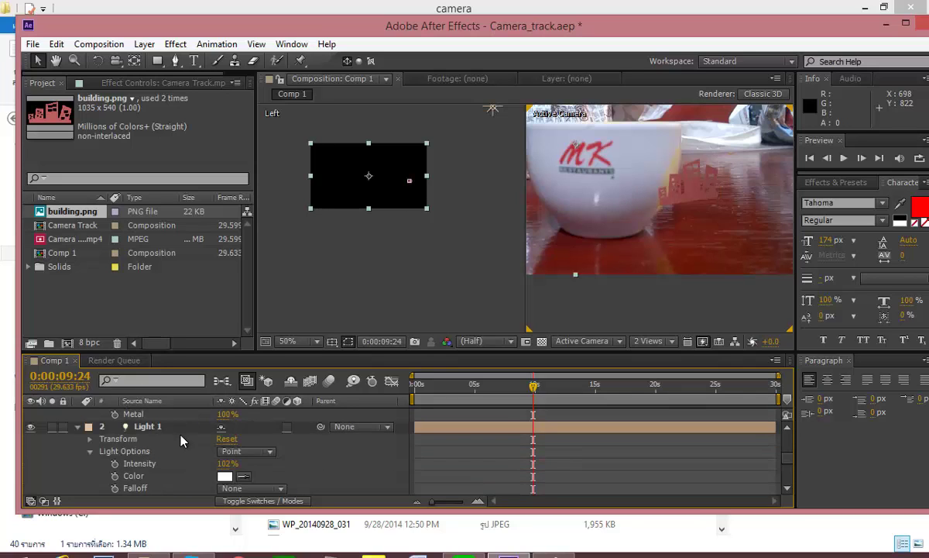
scroll(176, 456, down, 3)
scroll(177, 456, down, 4)
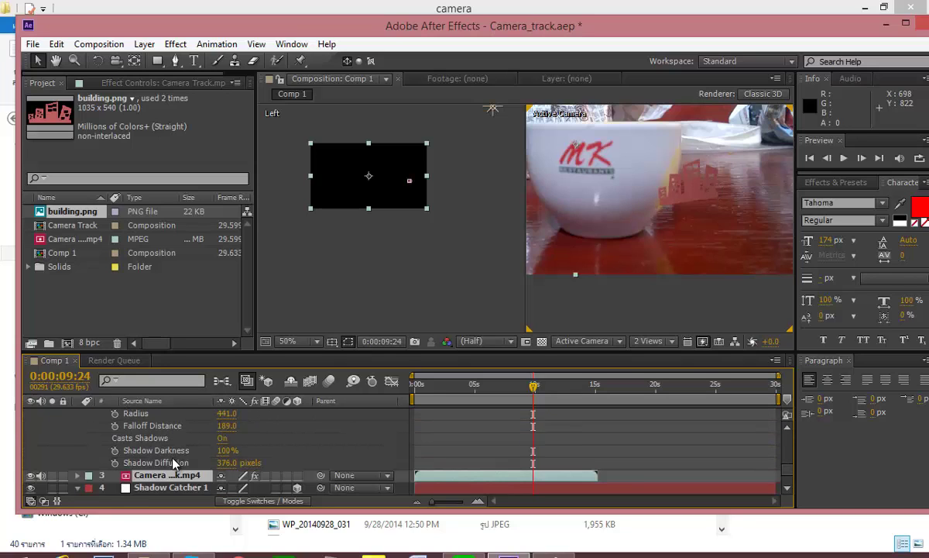
scroll(161, 478, down, 2)
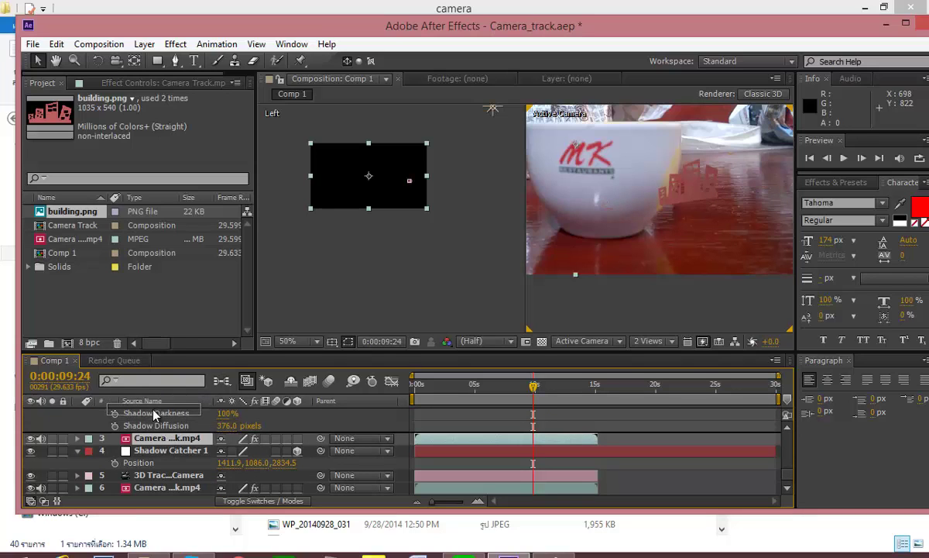
scroll(151, 409, up, 8)
drag(133, 410, 143, 410)
Choose the Roto Brush tool, show the composition in 1 View, and open the topmost Camera Track.mp4 layer for rotoscoping.
drag(622, 236, 644, 267)
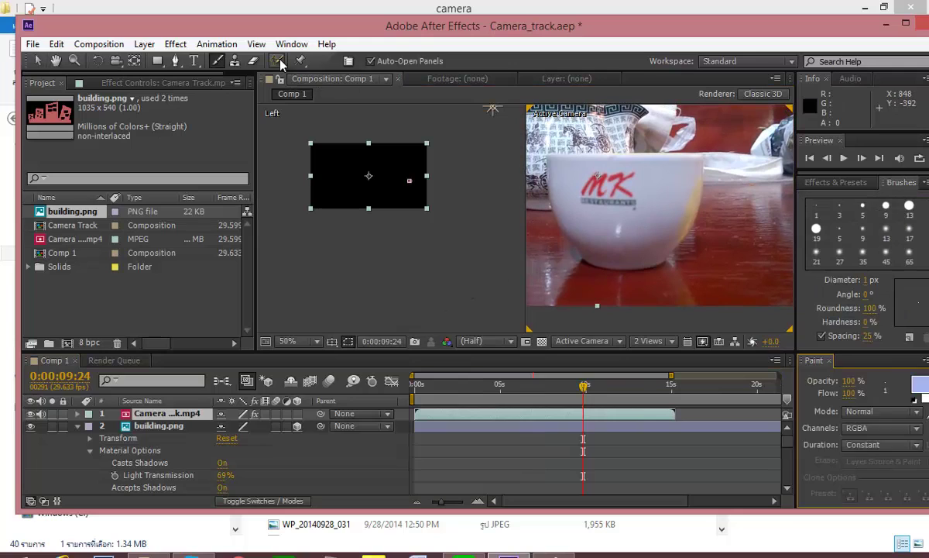
click(278, 62)
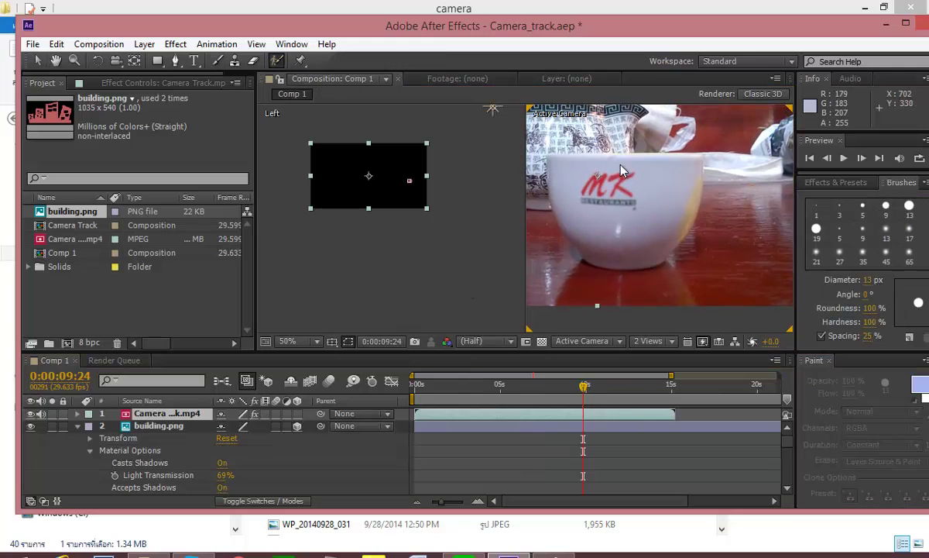
click(551, 165)
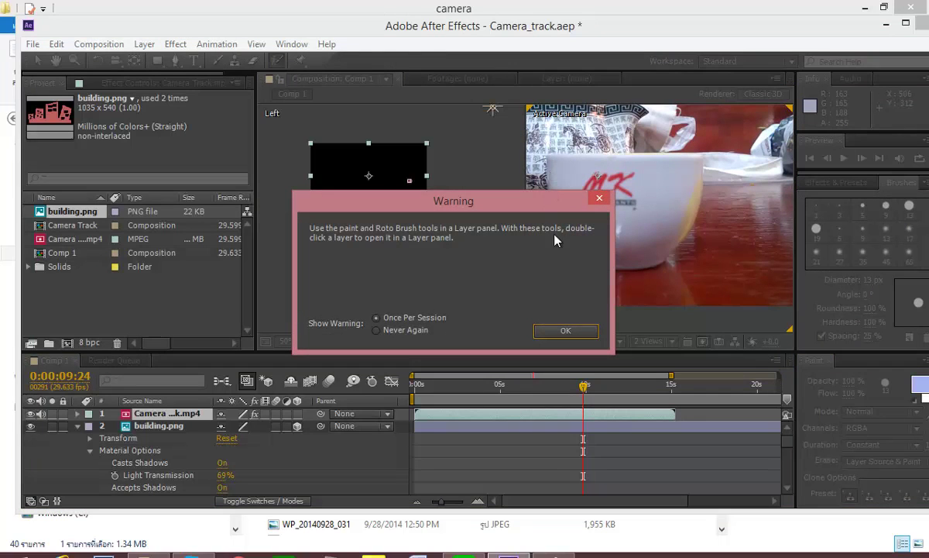
click(567, 332)
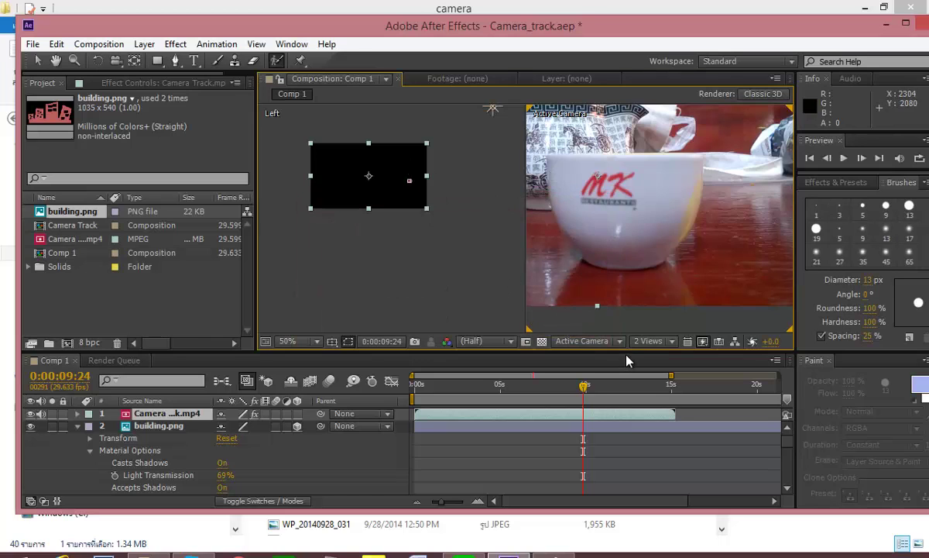
click(650, 341)
click(663, 304)
click(426, 166)
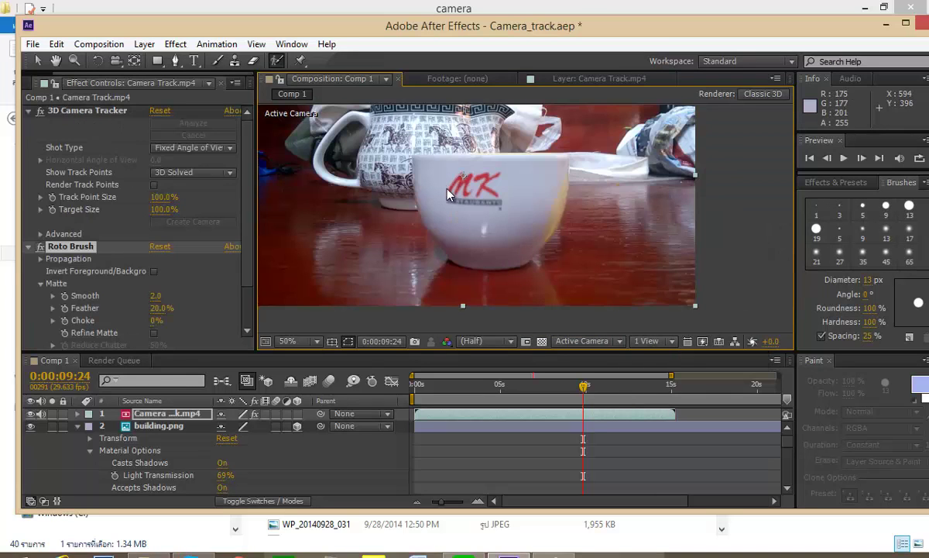
double_click(448, 193)
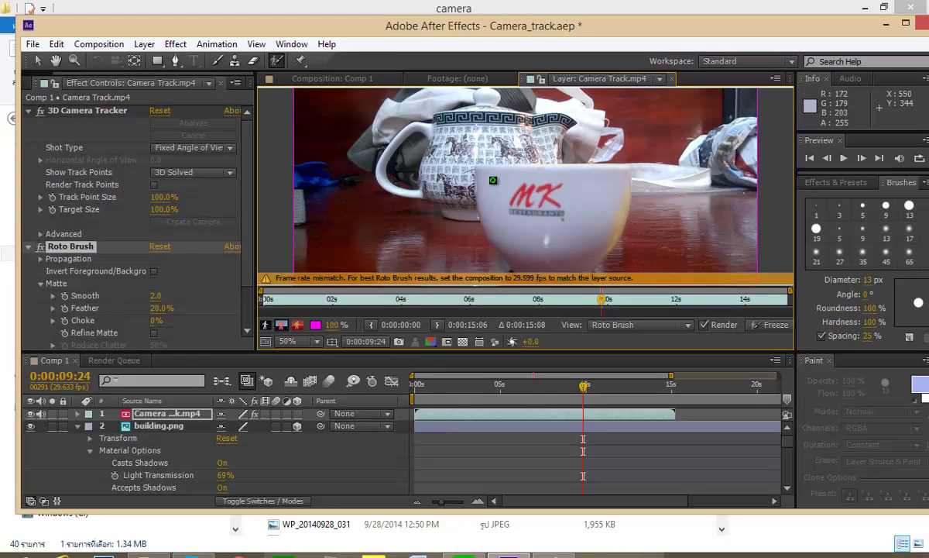
Paint a Roto Brush foreground stroke over the MK cup at 0:00:09:24 to select it.
key(comma)
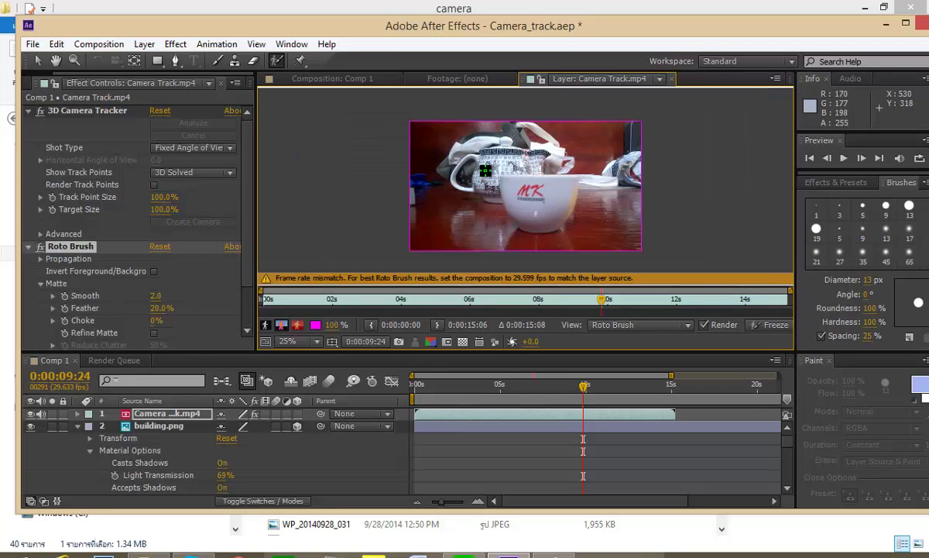
key(period)
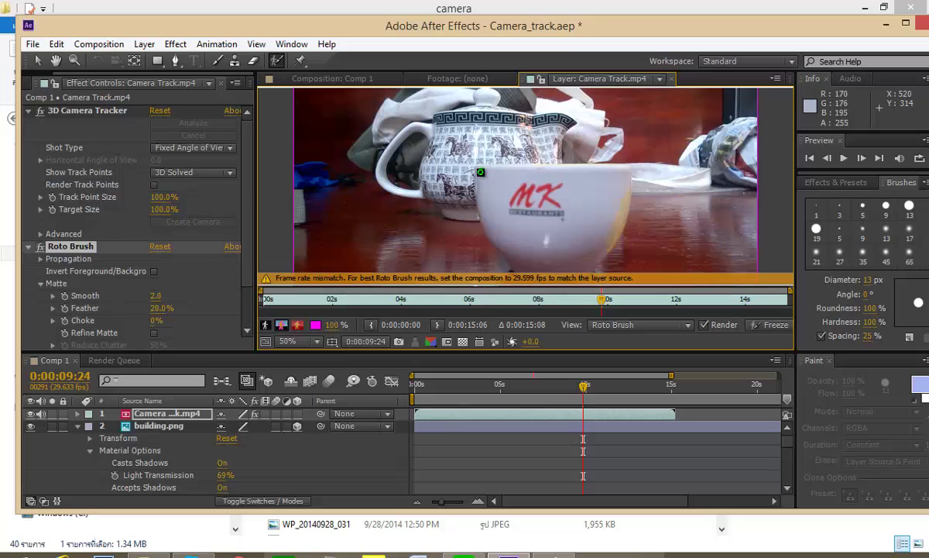
mouse_move(486, 200)
mouse_down()
mouse_move(507, 249)
mouse_move(533, 263)
mouse_move(570, 259)
mouse_move(609, 221)
mouse_move(618, 188)
mouse_move(481, 165)
mouse_up()
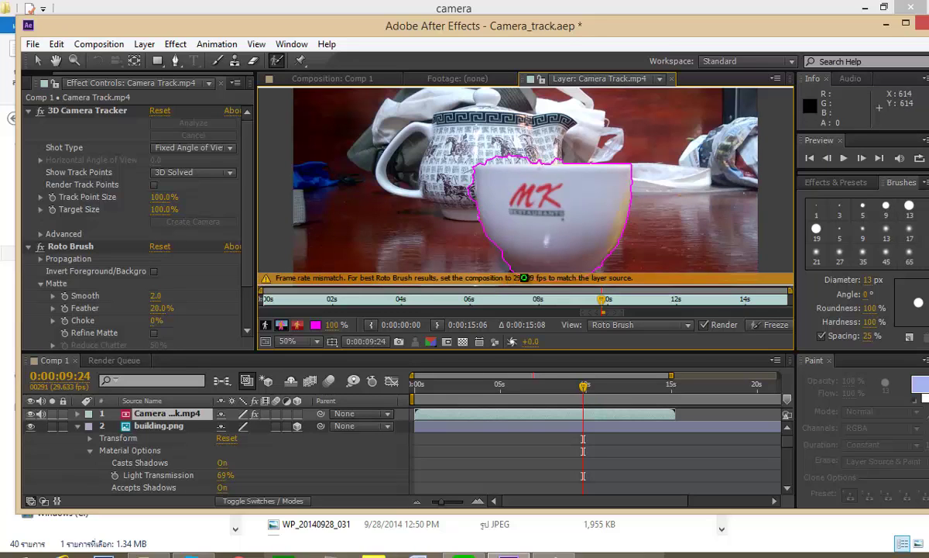
Set Comp 1's frame rate to 29.599 fps to match the footage layer.
click(99, 44)
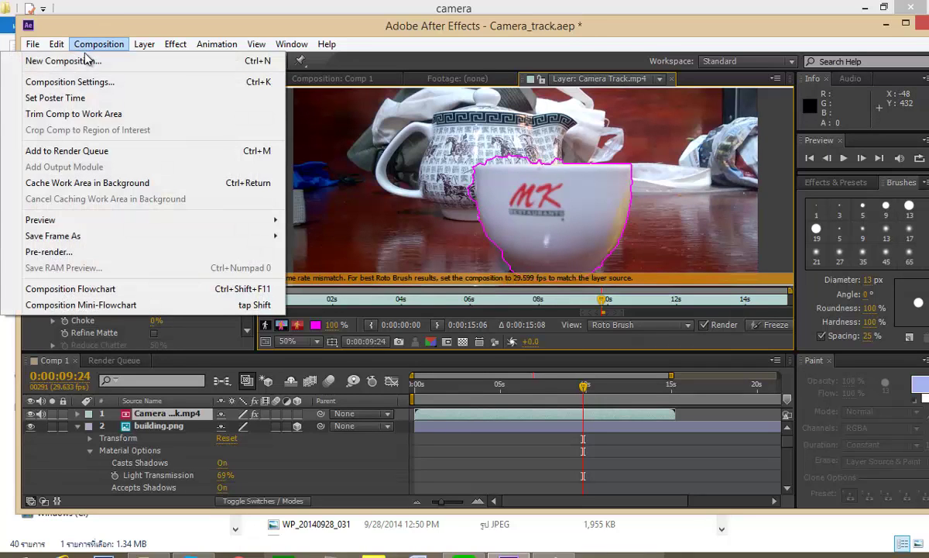
click(129, 91)
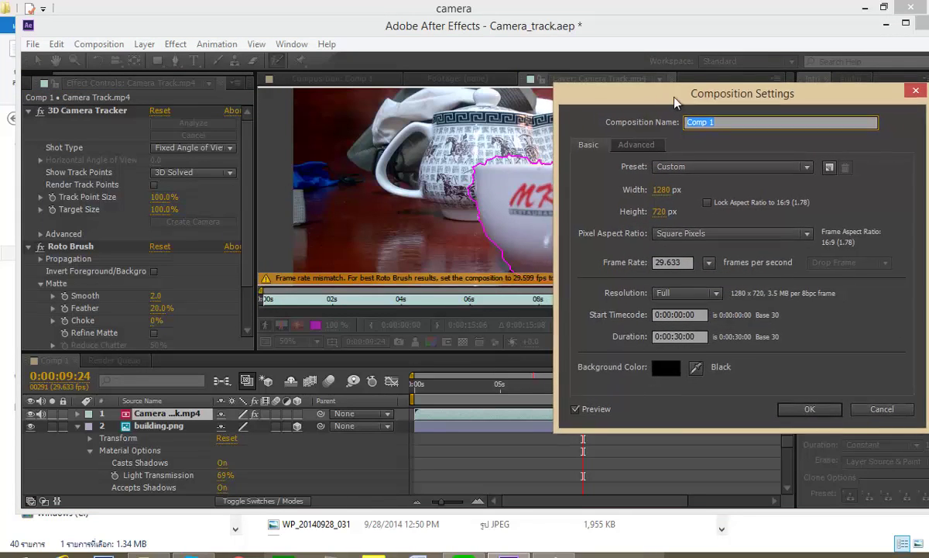
drag(672, 100, 744, 117)
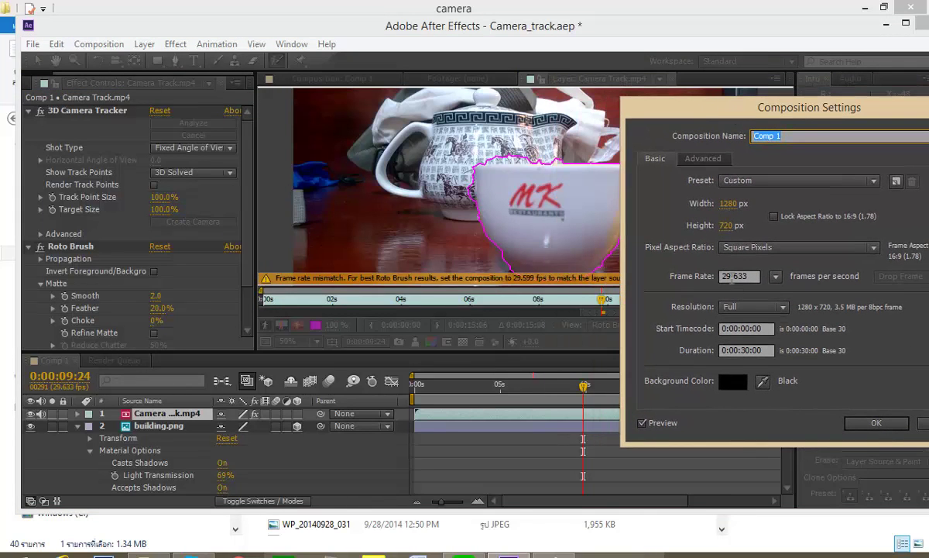
click(732, 278)
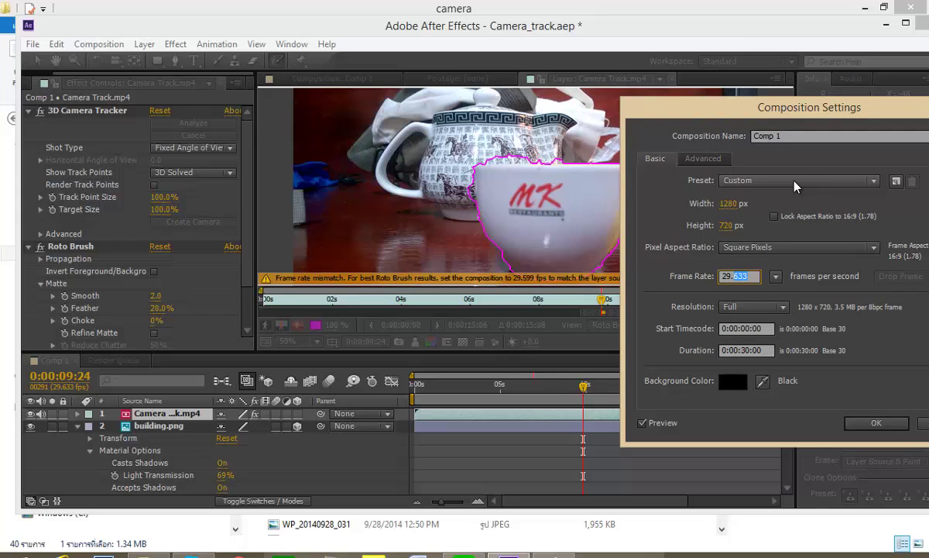
key(Return)
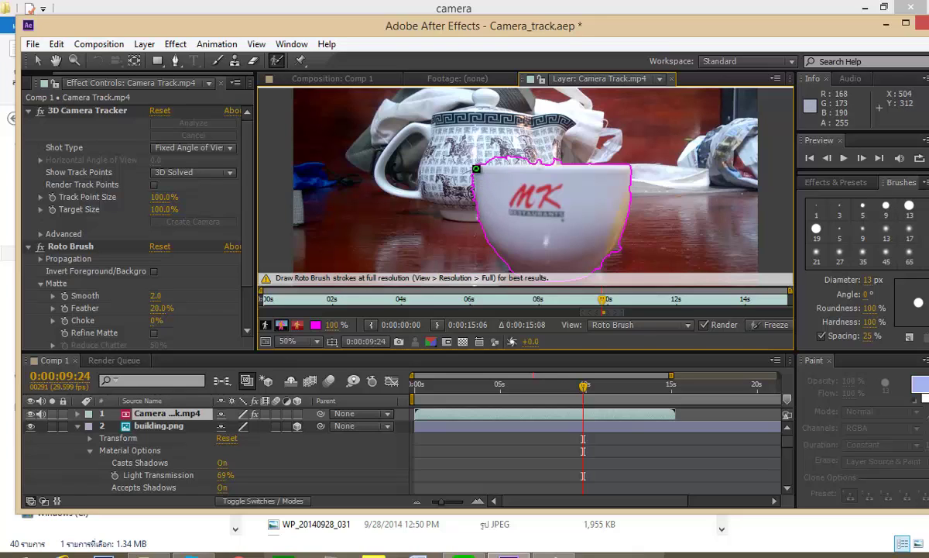
Refine the Roto Brush selection along the cup's rim, subtracting the teapot areas above it.
mouse_move(489, 206)
mouse_down()
mouse_move(519, 261)
mouse_move(546, 274)
mouse_move(602, 247)
mouse_move(629, 180)
mouse_move(482, 169)
mouse_up()
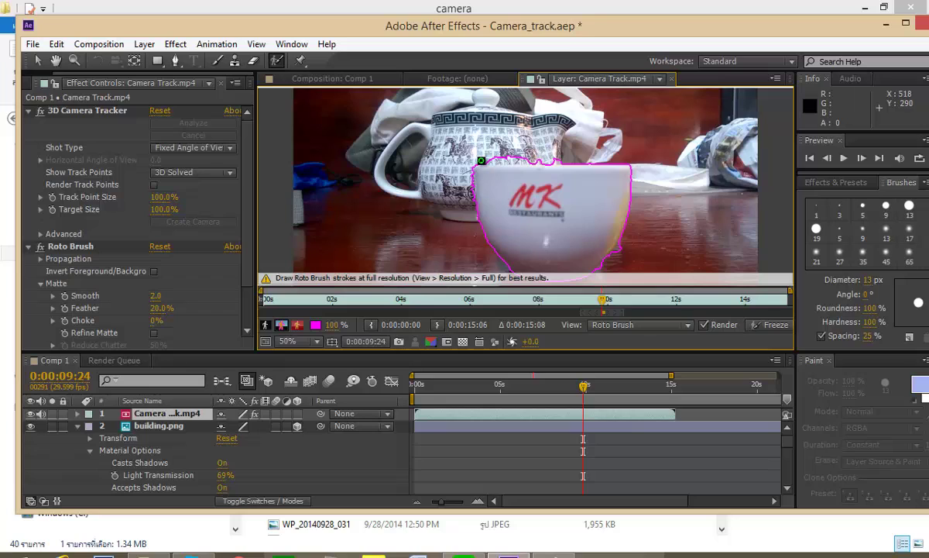
drag(475, 158, 552, 153)
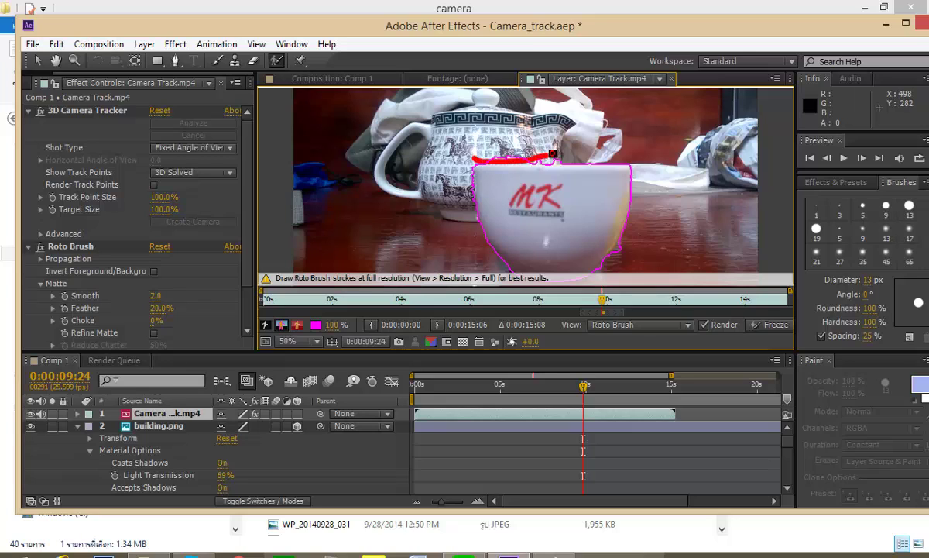
drag(476, 163, 505, 160)
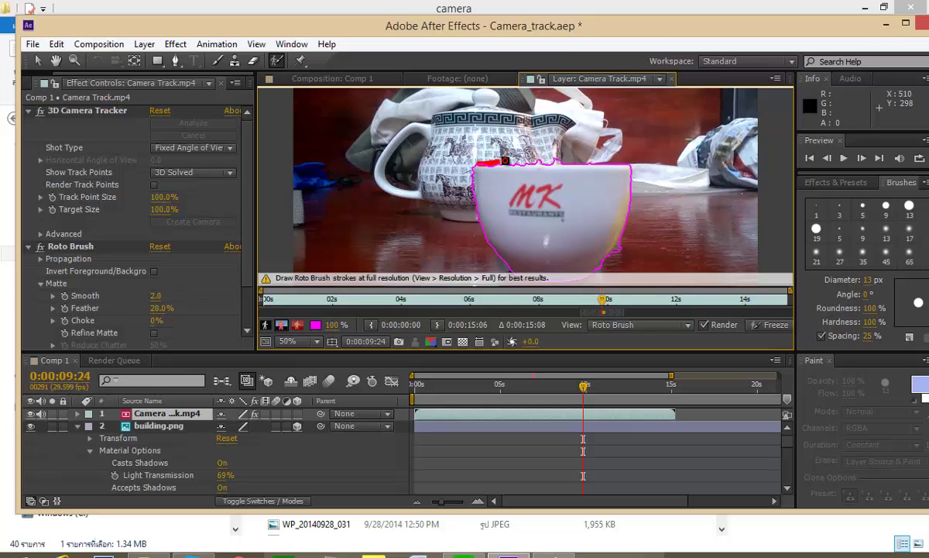
drag(561, 162, 586, 161)
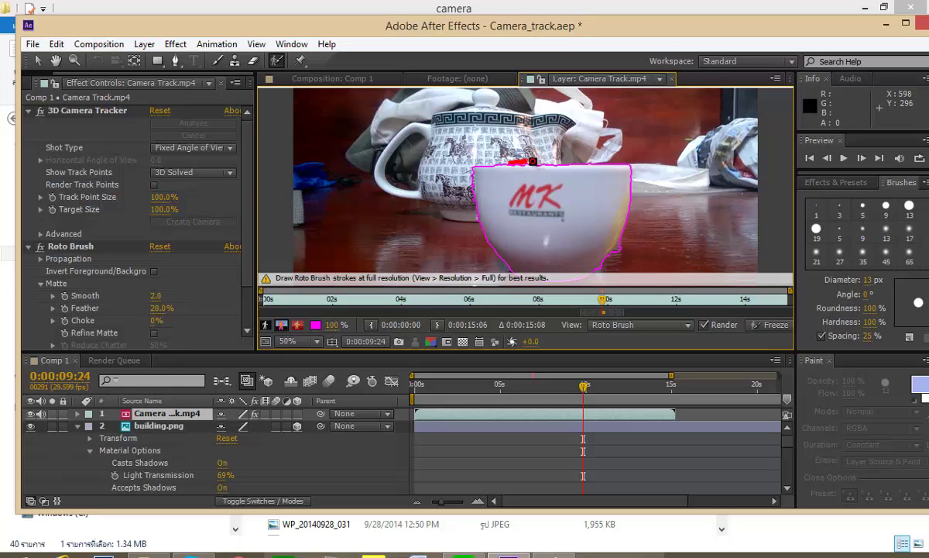
drag(533, 161, 534, 161)
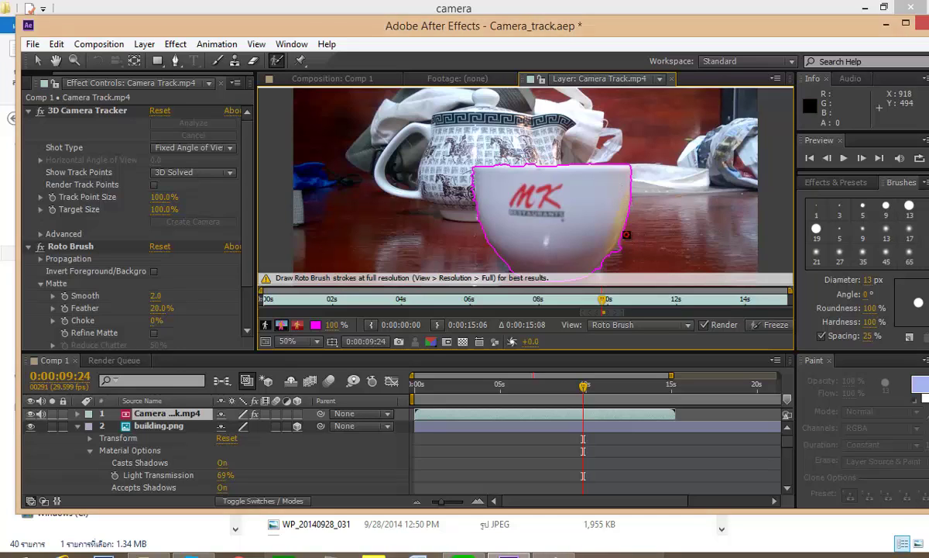
Clean up the Roto Brush selection along the cup's lower right edge and left side, subtracting the table.
drag(626, 234, 603, 269)
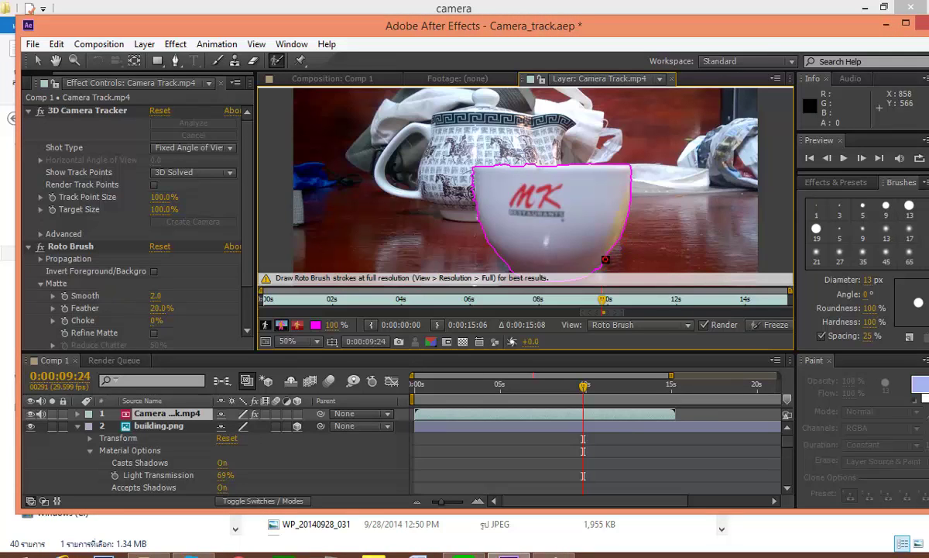
drag(594, 277, 592, 275)
drag(478, 219, 478, 221)
Check the cup's cutout over the building in Comp 1 at 0:00:09:05 and 0:00:09:29, and reopen the footage layer for rotoscoping.
click(309, 74)
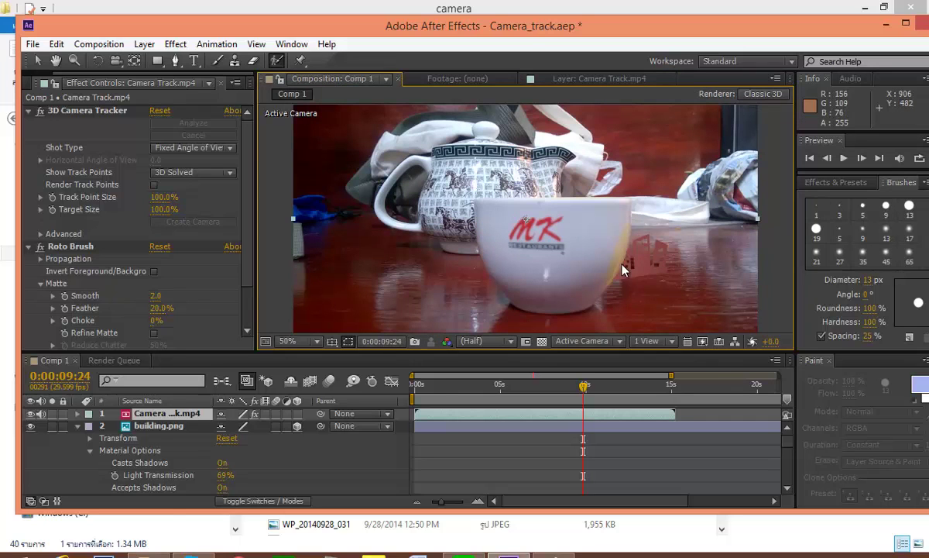
drag(583, 391, 574, 389)
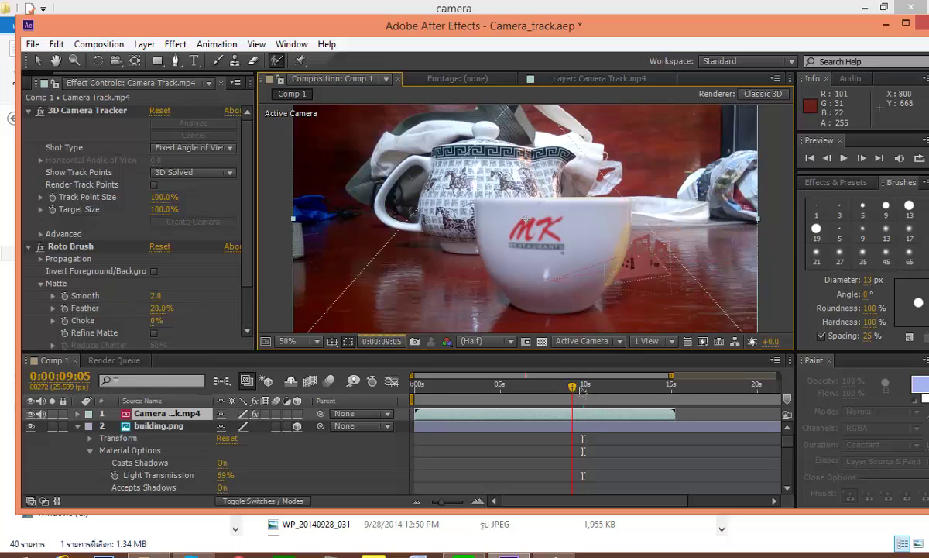
drag(574, 389, 590, 396)
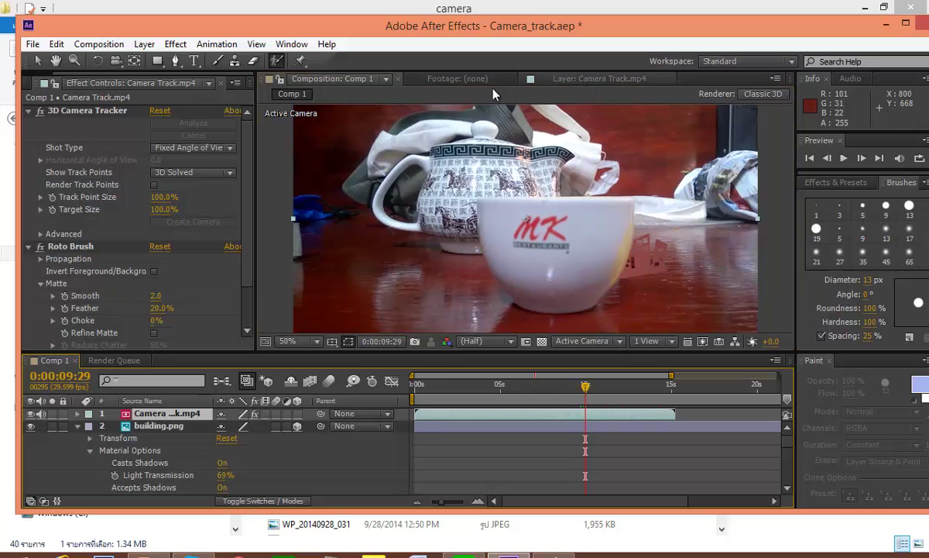
double_click(474, 236)
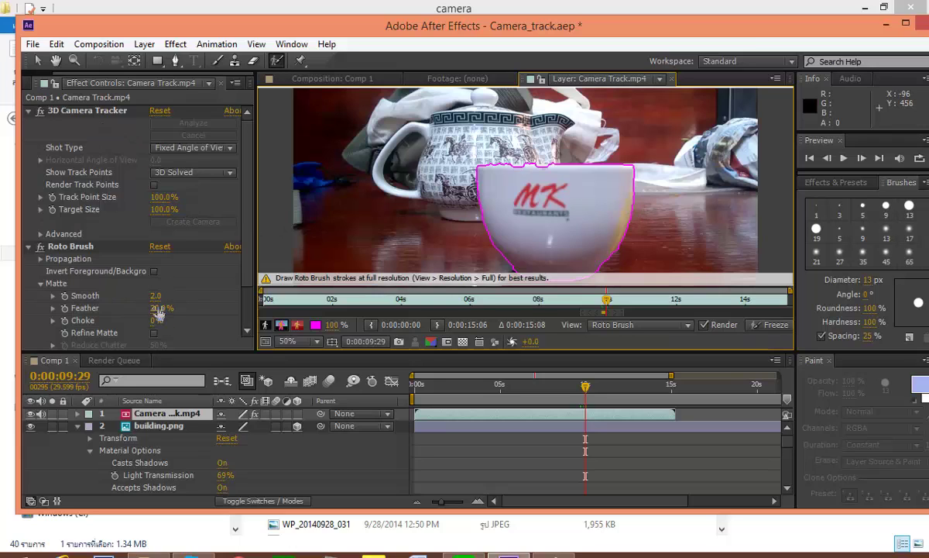
Set the Roto Brush matte's Feather to 24.5% and check the cup's cutout in Comp 1 at 0:00:08:01.
drag(157, 309, 180, 306)
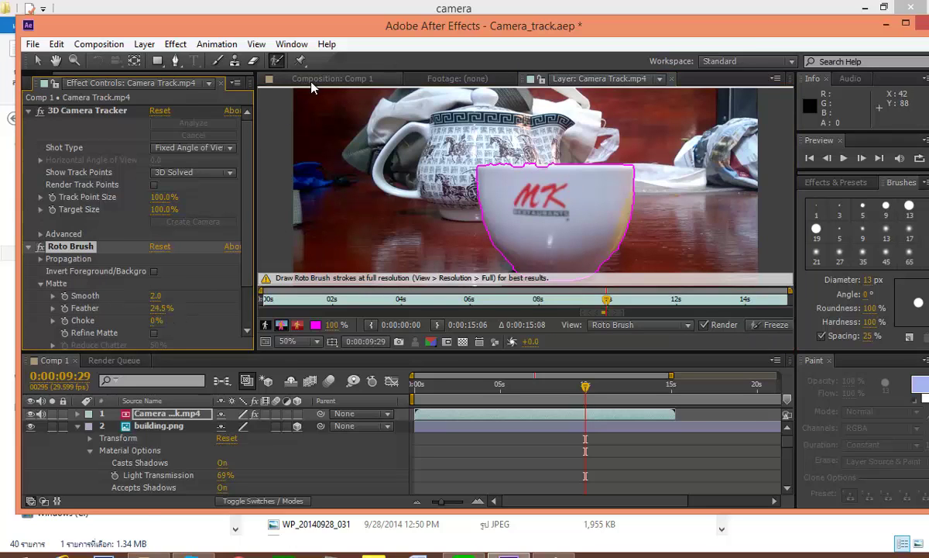
click(302, 78)
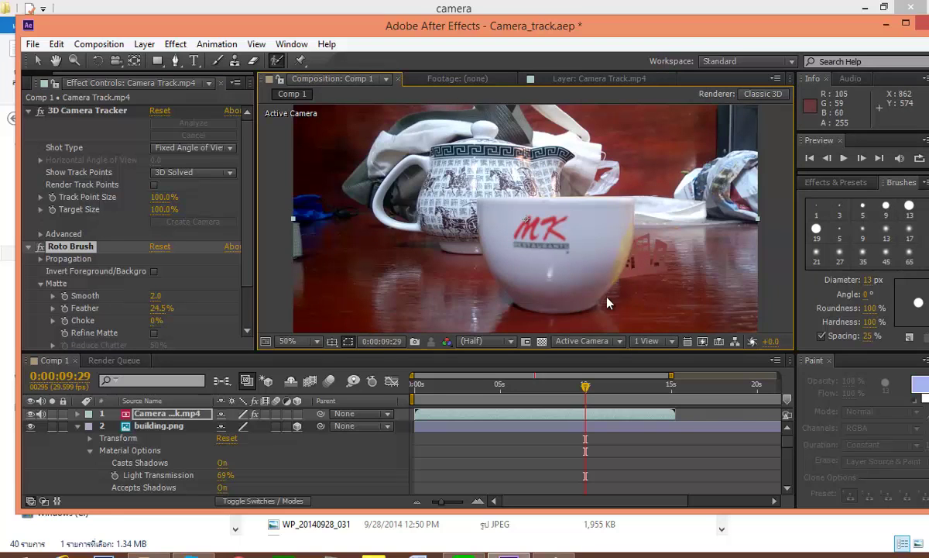
drag(586, 387, 552, 388)
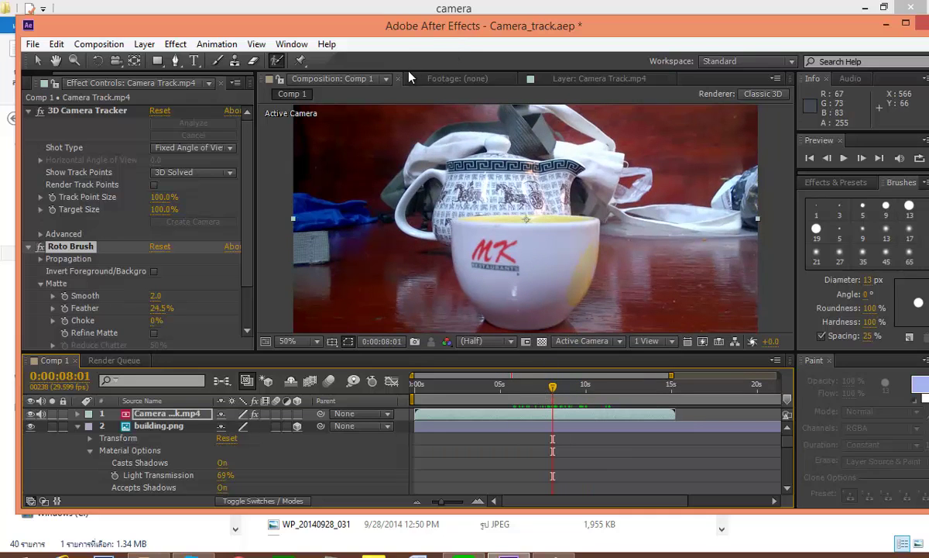
Reopen the footage layer and refine the Roto Brush selection near the clip's start, along the cup's left rim and its handle.
double_click(461, 197)
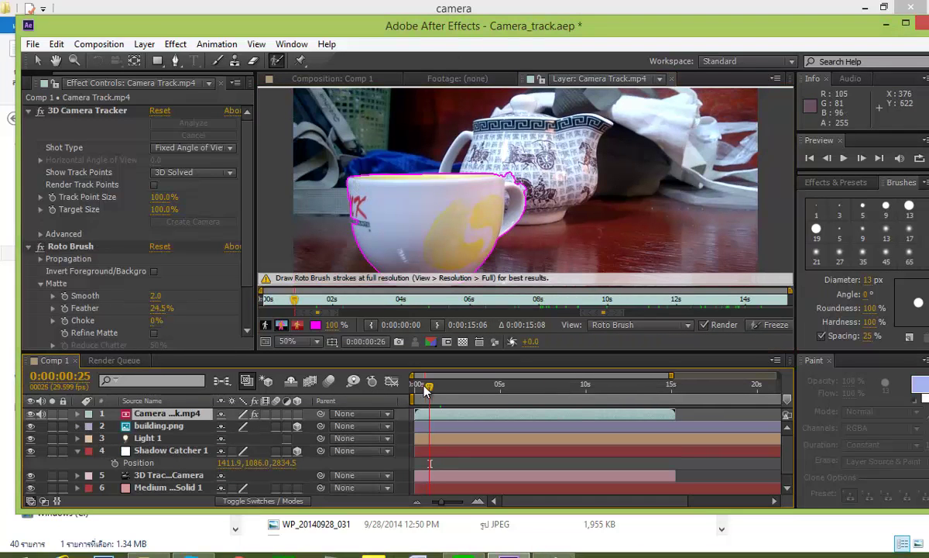
mouse_move(349, 183)
mouse_down()
mouse_move(358, 227)
mouse_move(449, 176)
mouse_move(355, 182)
mouse_up()
mouse_move(502, 187)
mouse_down()
mouse_move(515, 207)
mouse_move(494, 233)
mouse_move(527, 191)
mouse_up()
Select the cup with Roto Brush at 0:00:03:05 and 0:00:05:15, subtracting the teapot area beside the handle at 0:00:03:05.
drag(423, 387, 470, 393)
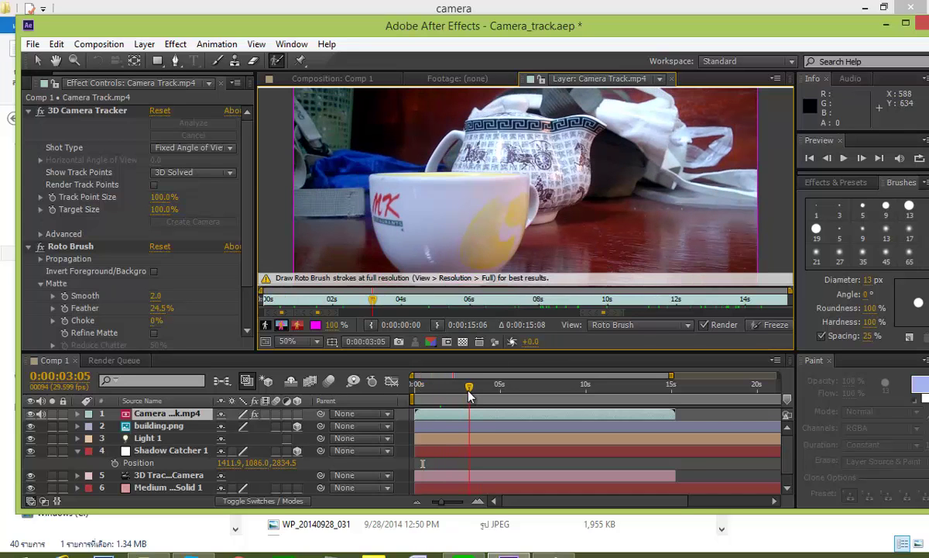
drag(385, 183, 482, 242)
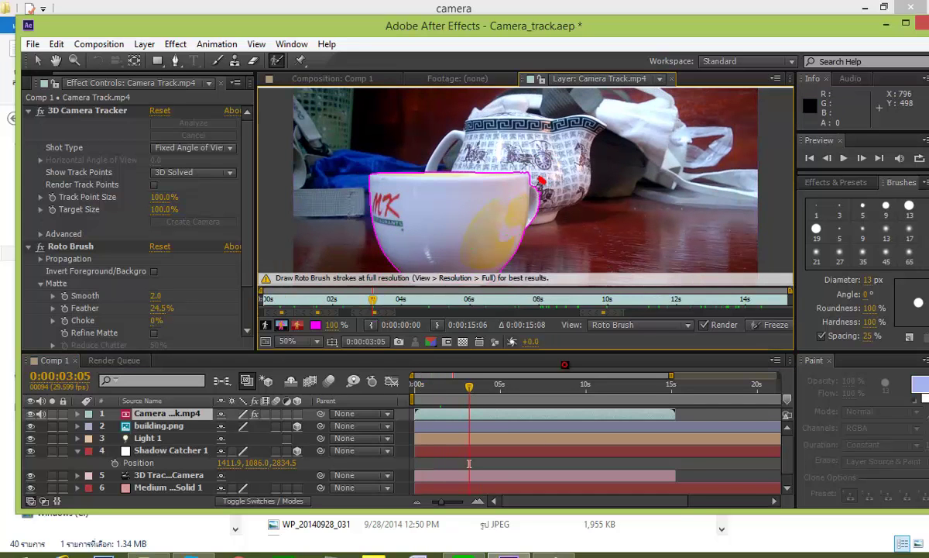
click(510, 388)
mouse_move(508, 175)
mouse_down()
mouse_move(434, 217)
mouse_move(429, 174)
mouse_move(512, 154)
mouse_up()
Hide the Medium Solid 1 layer in Comp 1 and brush the cup as Roto Brush foreground at 0:00:07:19.
click(370, 80)
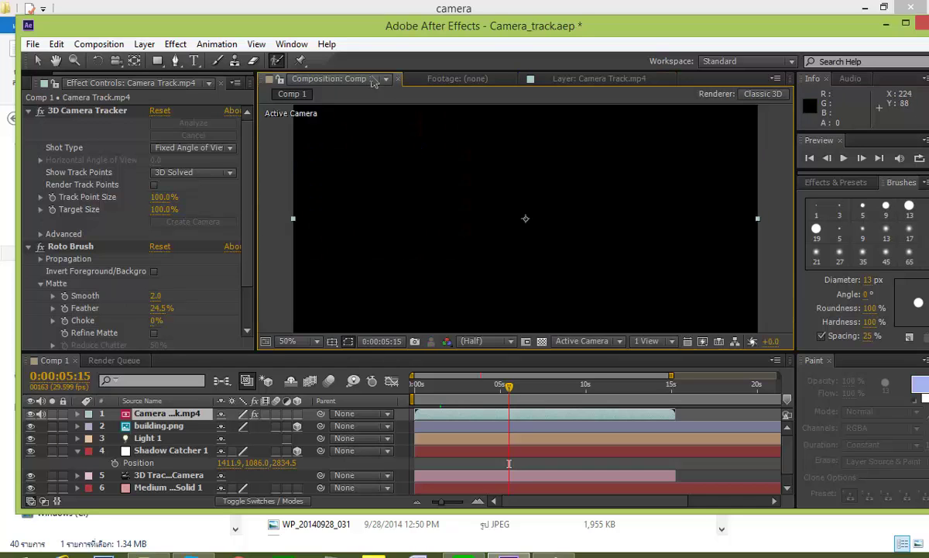
click(30, 488)
drag(509, 463, 549, 419)
drag(503, 201, 512, 213)
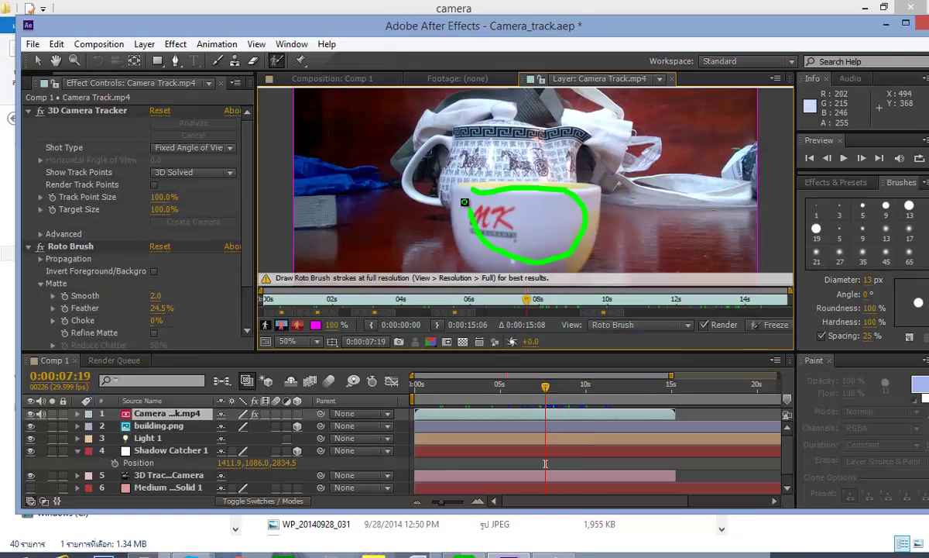
click(358, 80)
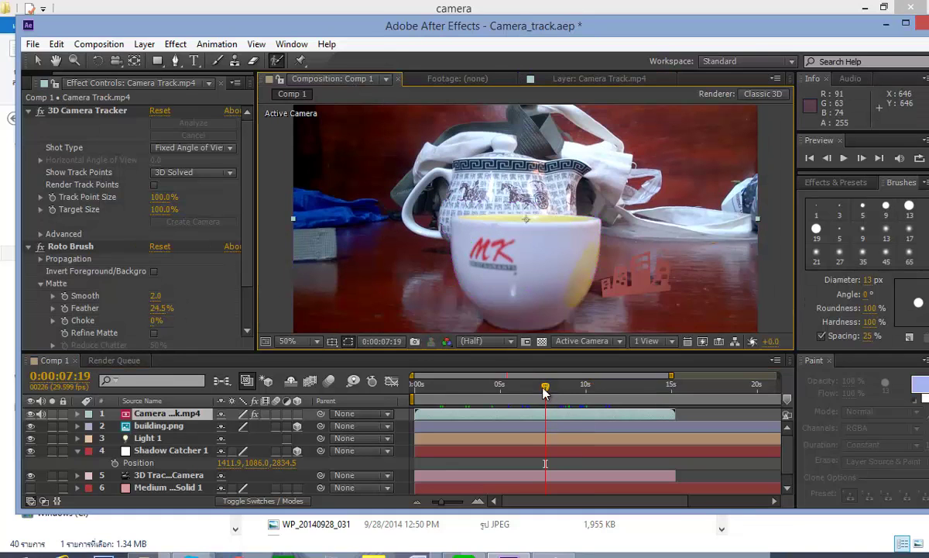
Subtract the teapot above the cup's rim from the Roto Brush selection at 0:00:08:11, and select the cup at 0:00:11:21.
drag(545, 387, 558, 387)
click(567, 80)
drag(469, 177, 510, 172)
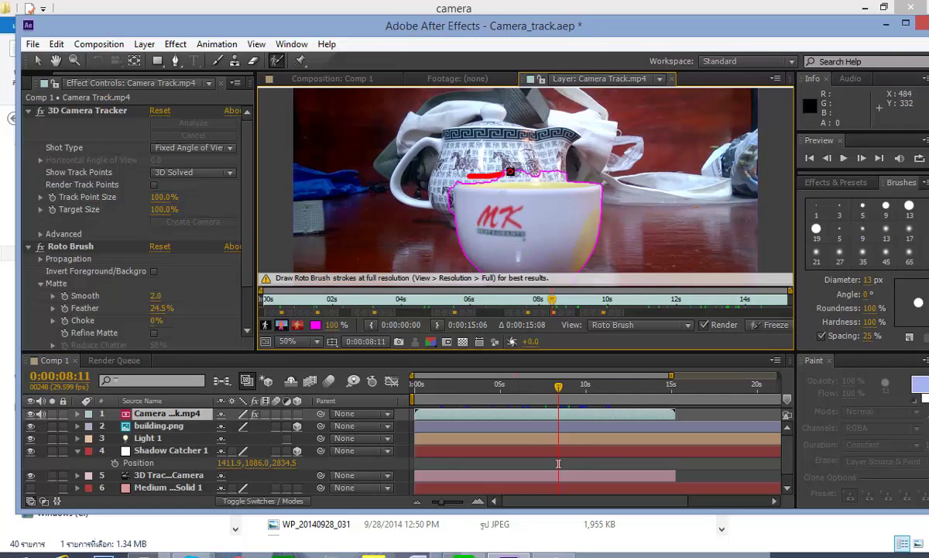
drag(559, 391, 616, 387)
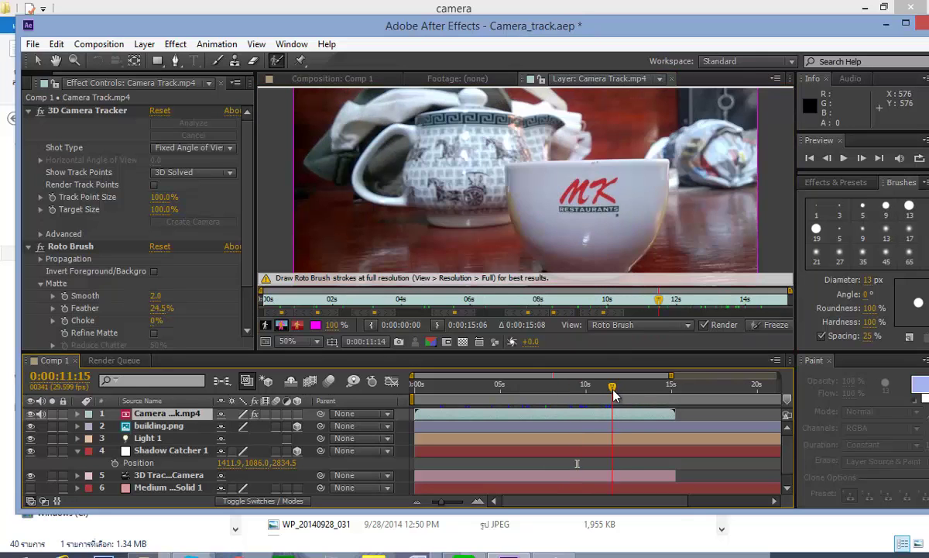
mouse_move(517, 166)
mouse_down()
mouse_move(633, 227)
mouse_move(512, 170)
mouse_move(519, 227)
mouse_up()
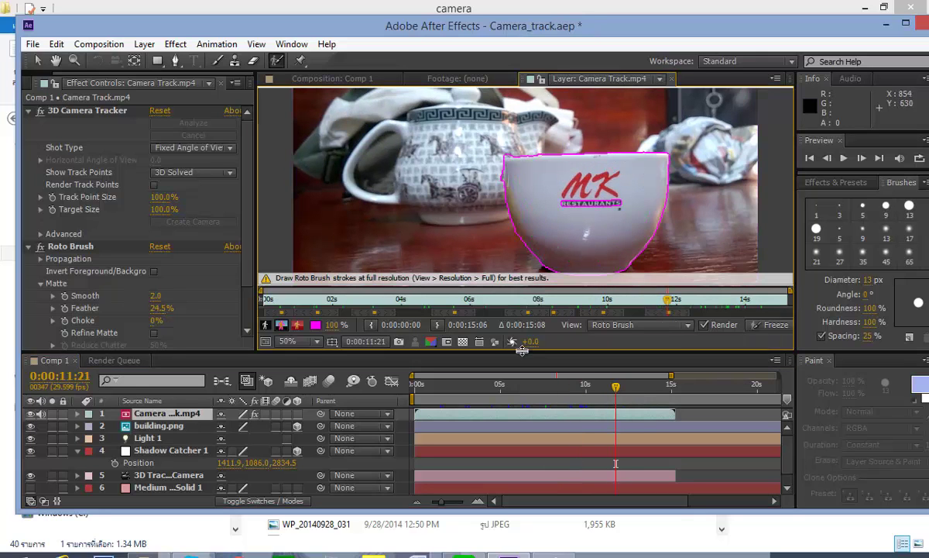
Brush the cup's upper body and left edge as Roto Brush foreground at 0:00:06:25, and check the cutout in Comp 1.
drag(616, 388, 532, 385)
click(557, 77)
drag(451, 190, 551, 191)
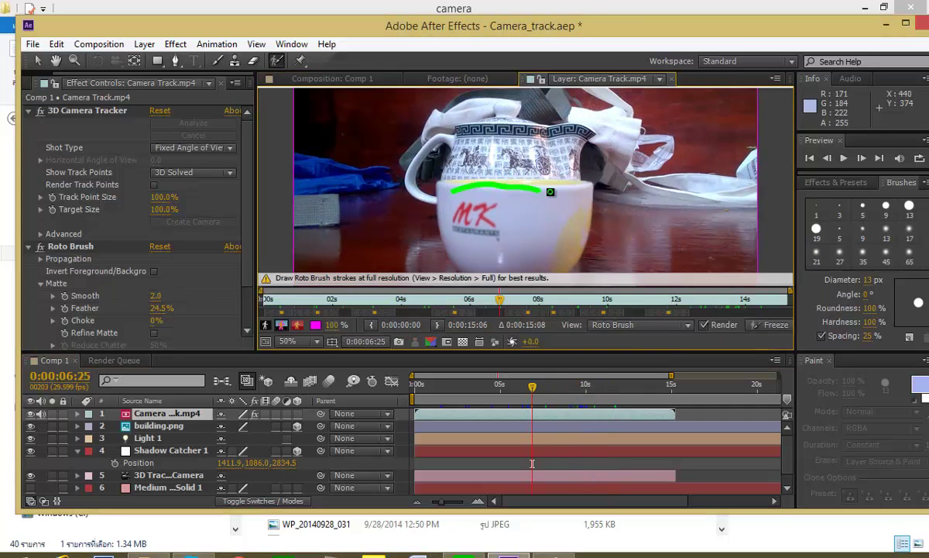
drag(446, 205, 440, 185)
click(364, 78)
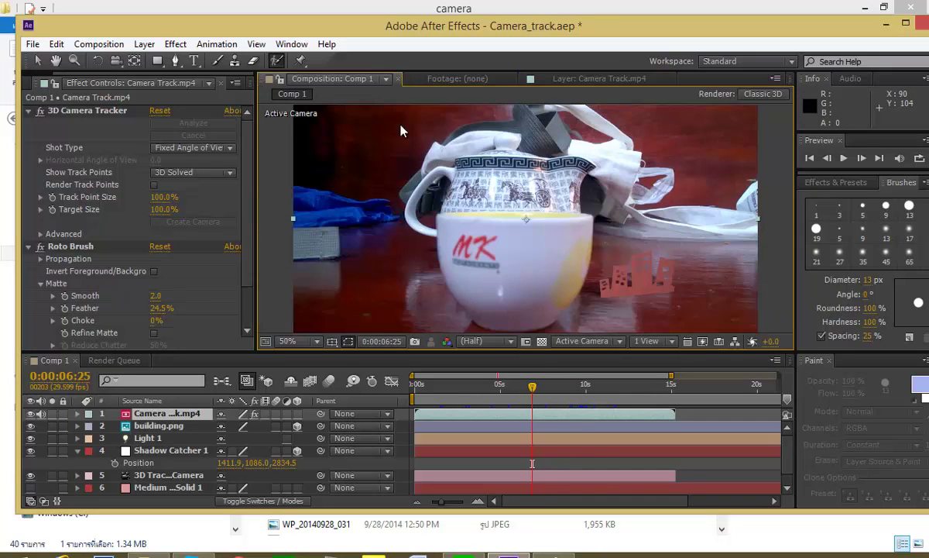
Select the cup with Roto Brush at 0:00:09:04 and subtract the teapot area above its rim.
mouse_move(463, 386)
mouse_down()
mouse_move(560, 398)
mouse_move(578, 390)
mouse_up()
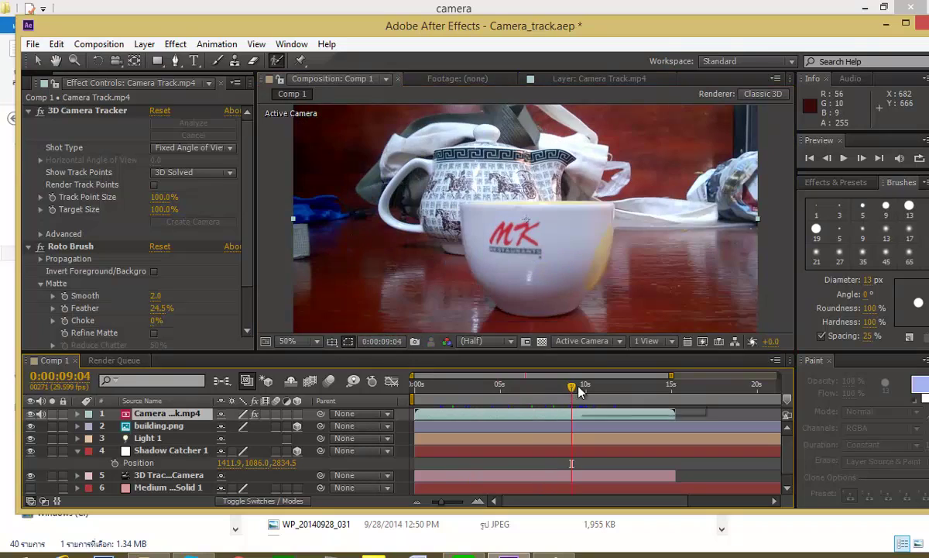
click(588, 78)
drag(472, 176, 586, 233)
drag(470, 177, 471, 174)
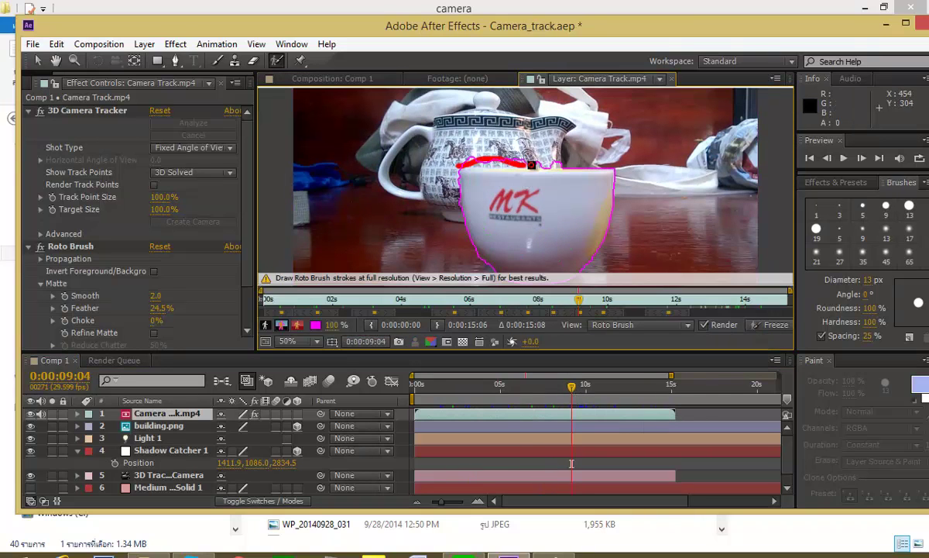
Refine the cup's Roto Brush selection at 0:00:10:19, subtracting the area above its left rim, and return to Comp 1.
click(308, 78)
drag(572, 387, 595, 388)
click(624, 76)
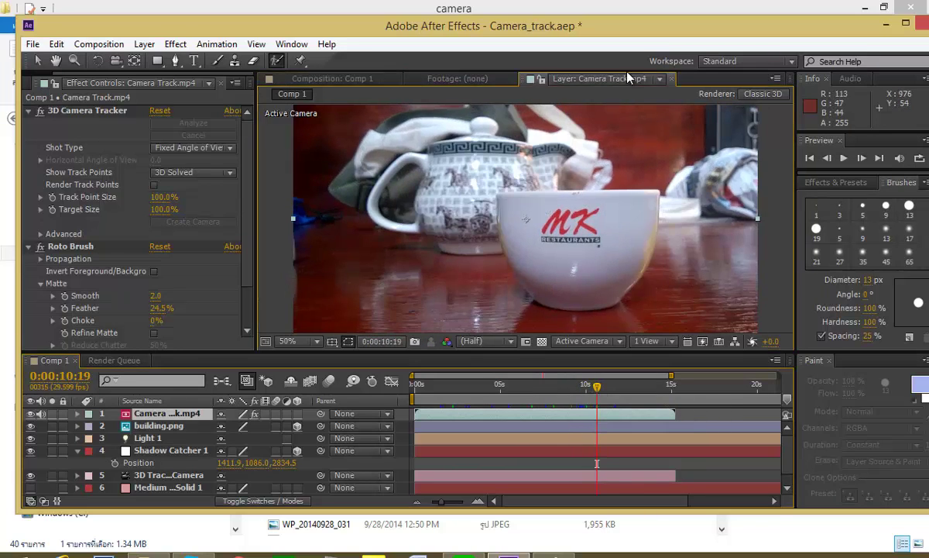
mouse_move(504, 167)
mouse_down()
mouse_move(516, 217)
mouse_move(519, 158)
mouse_move(534, 150)
mouse_up()
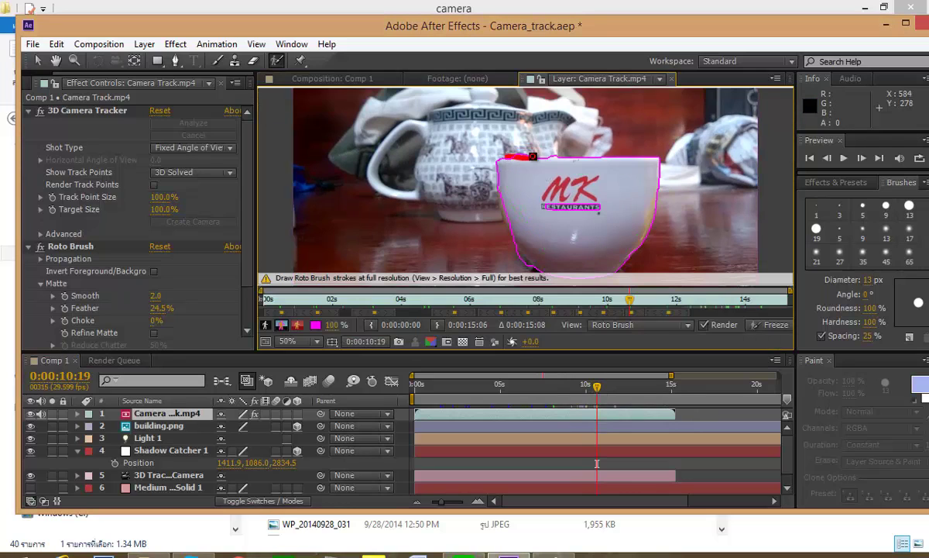
click(333, 78)
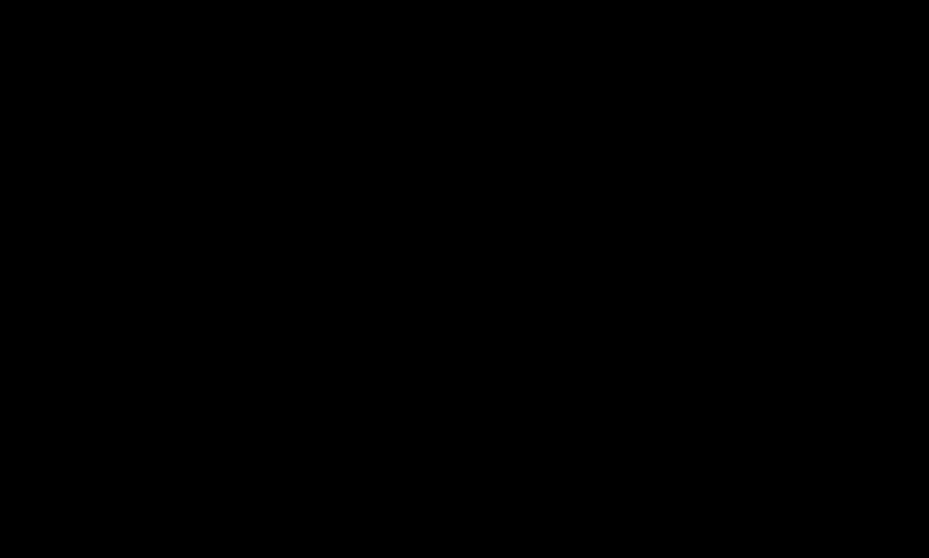